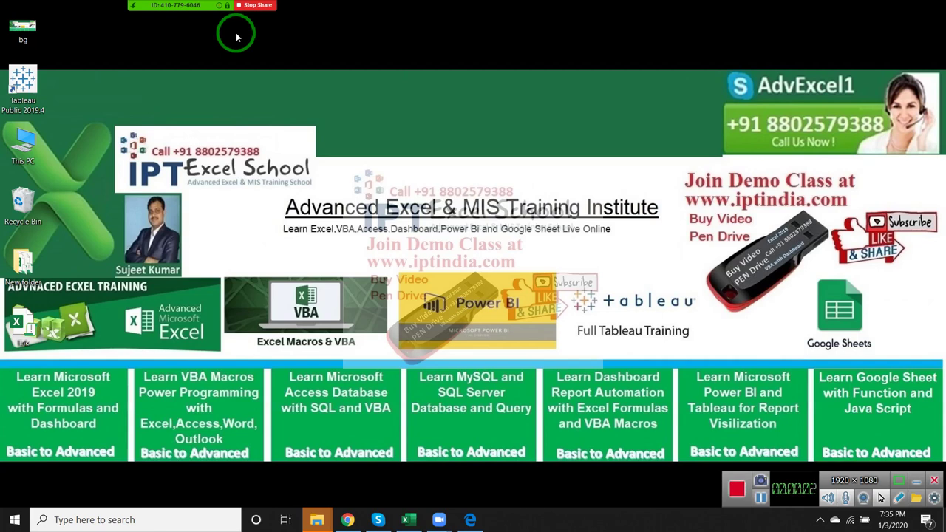
Switch to the open Excel workbook holding the Name, Email and Mobile contact list.
{"action": "mouse_move", "coordinate": [225, 6]}
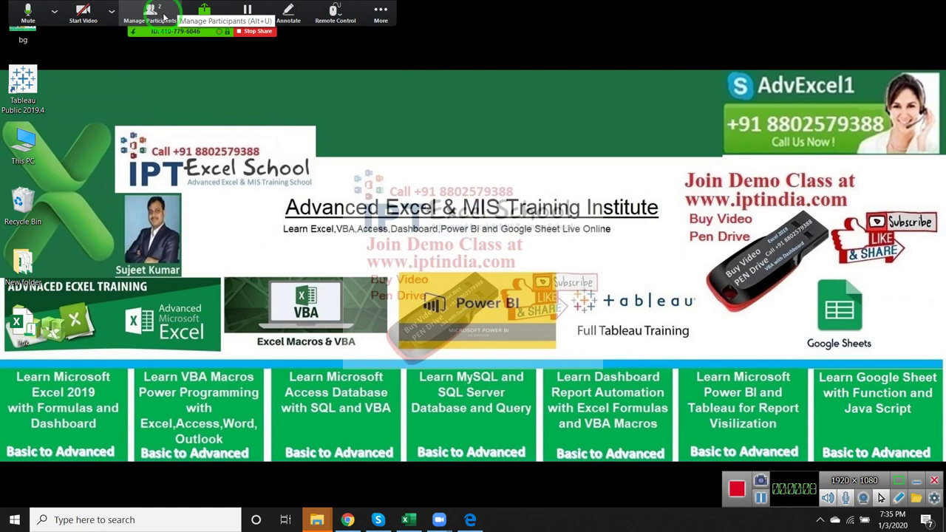
{"action": "left_click", "coordinate": [404, 517]}
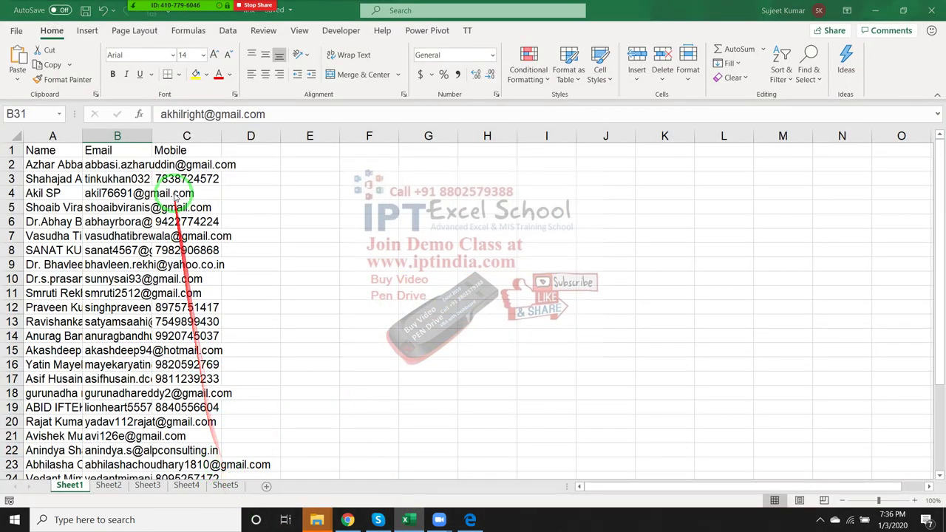
Create a new blank workbook with Ctrl+N and open its Visual Basic editor from the Developer tab.
{"action": "key", "text": "ctrl+n"}
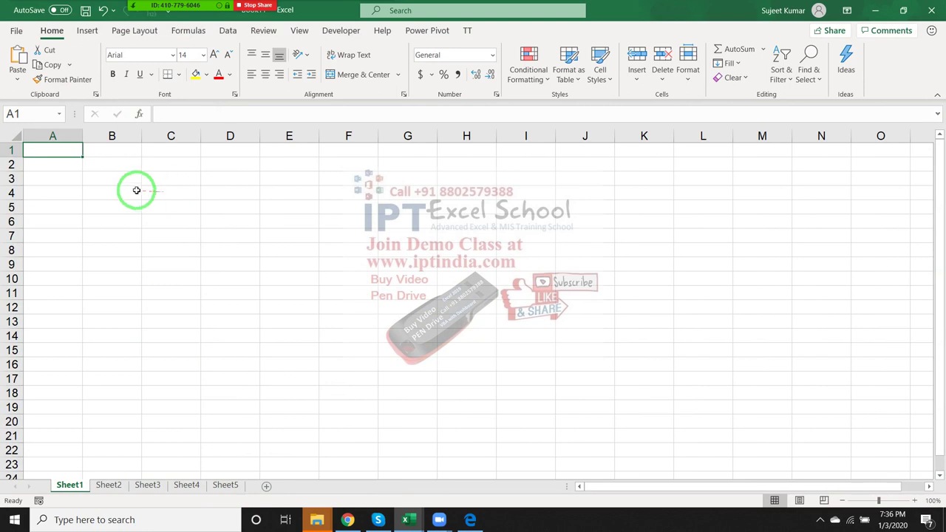
{"action": "left_click", "coordinate": [62, 137]}
{"action": "left_click", "coordinate": [65, 150]}
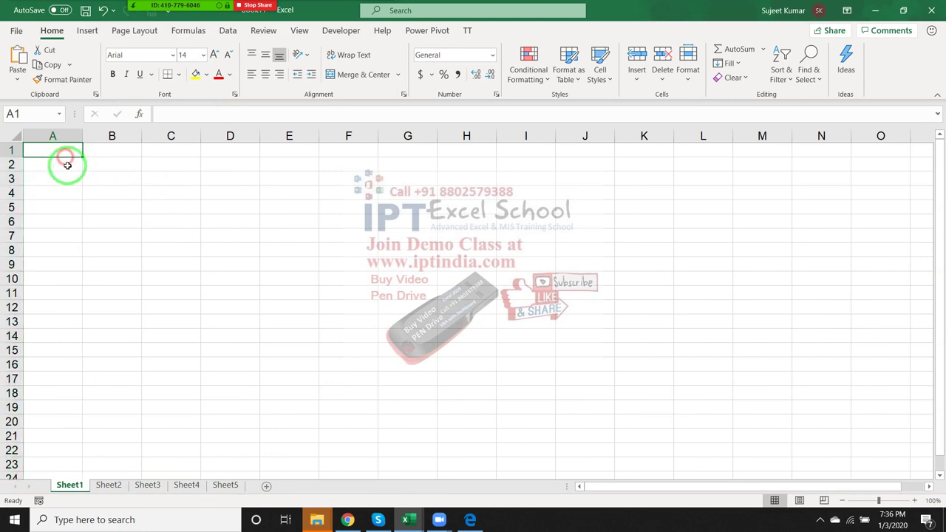
{"action": "left_click", "coordinate": [72, 179]}
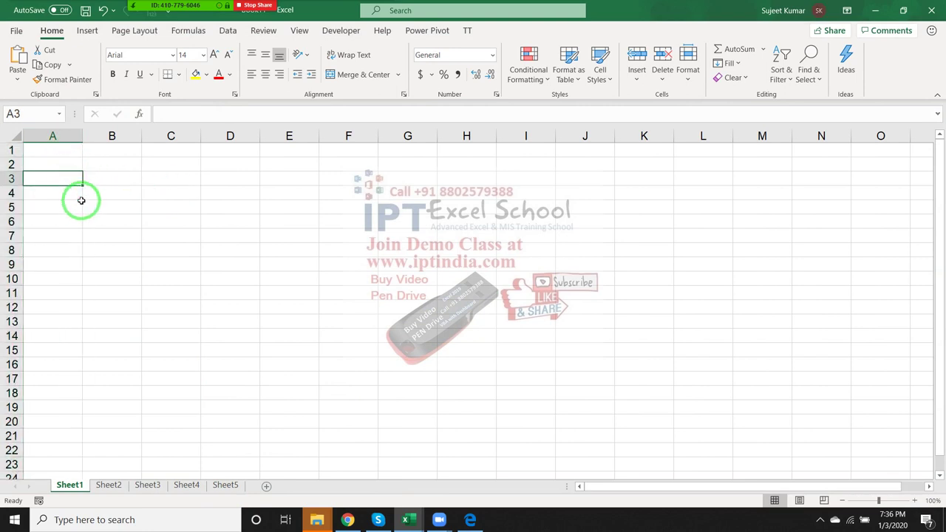
{"action": "left_click", "coordinate": [52, 148]}
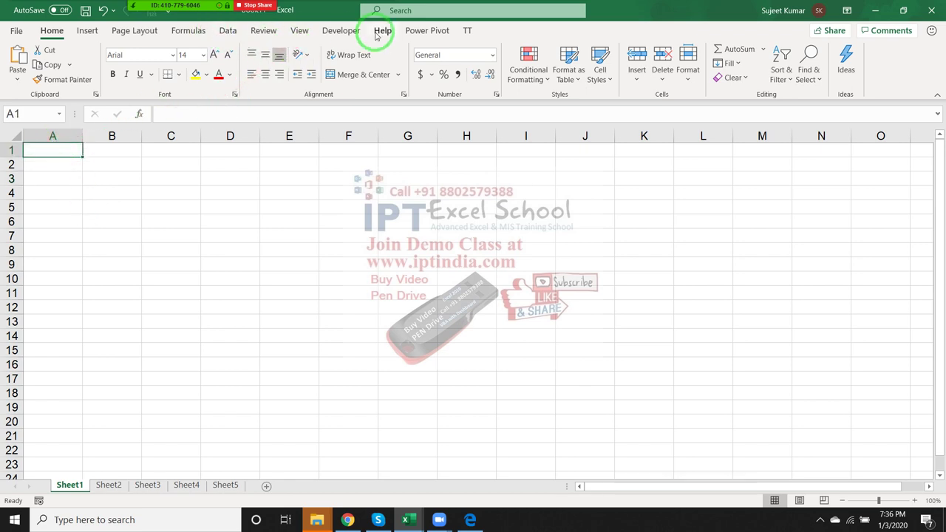
{"action": "left_click", "coordinate": [343, 31]}
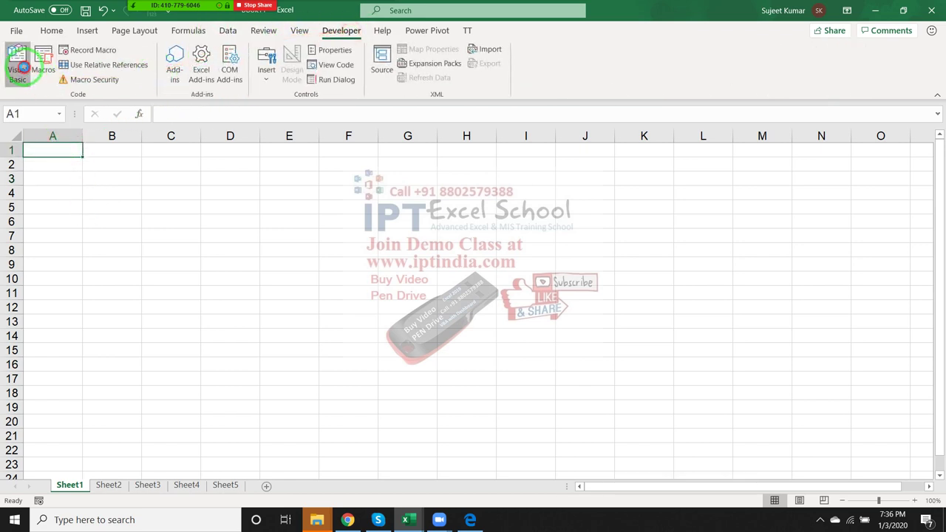
{"action": "left_click", "coordinate": [19, 67]}
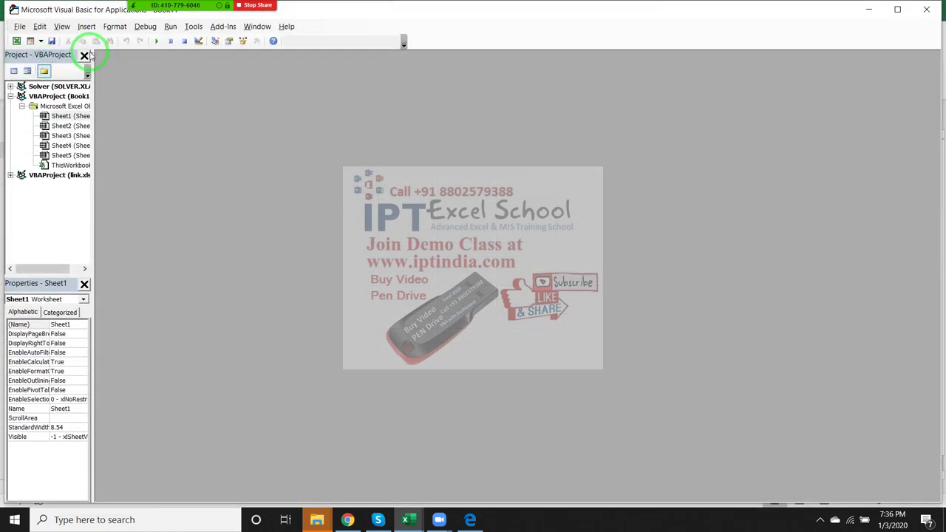
Insert Module1 with an empty Sub rr() procedure, then return to the Excel sheet.
{"action": "left_click", "coordinate": [87, 27]}
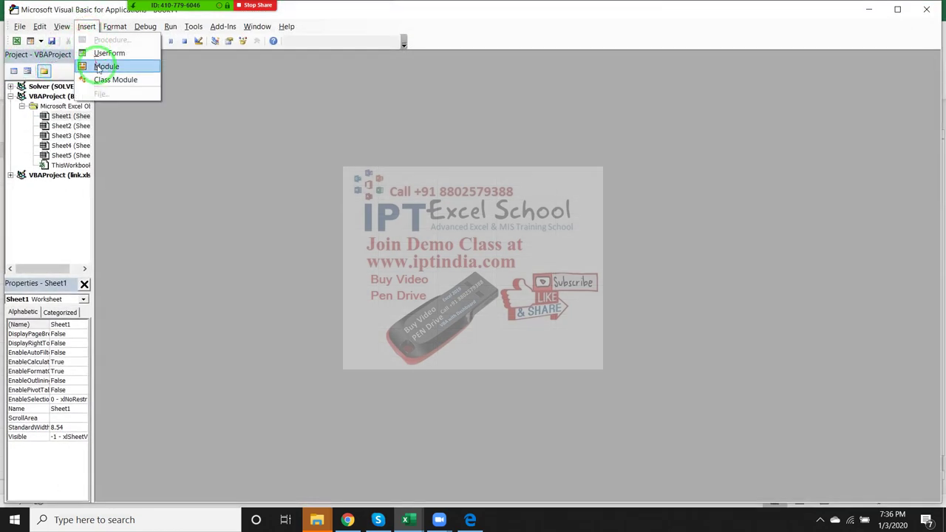
{"action": "left_click", "coordinate": [104, 66]}
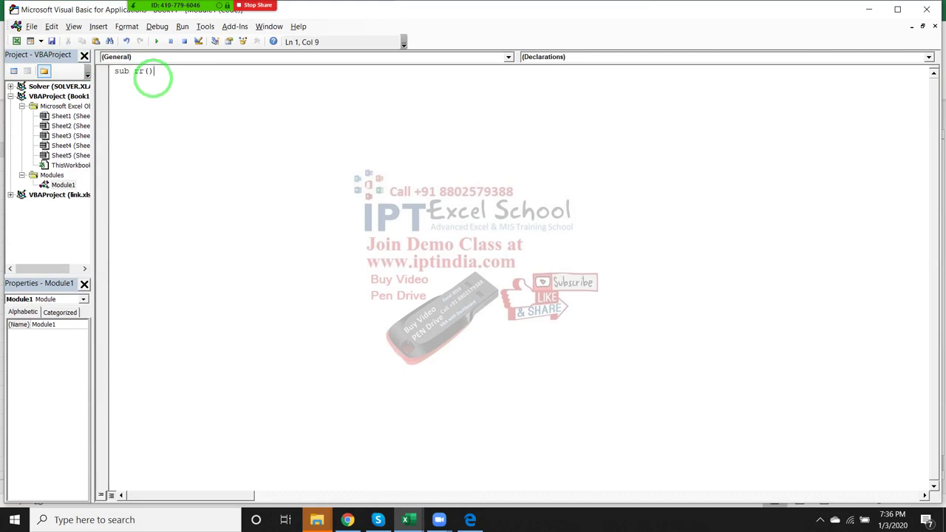
{"action": "mouse_move", "coordinate": [155, 77]}
{"action": "left_mouse_down"}
{"action": "mouse_move", "coordinate": [140, 117]}
{"action": "mouse_move", "coordinate": [184, 213]}
{"action": "left_mouse_up"}
{"action": "key", "text": "alt+F11"}
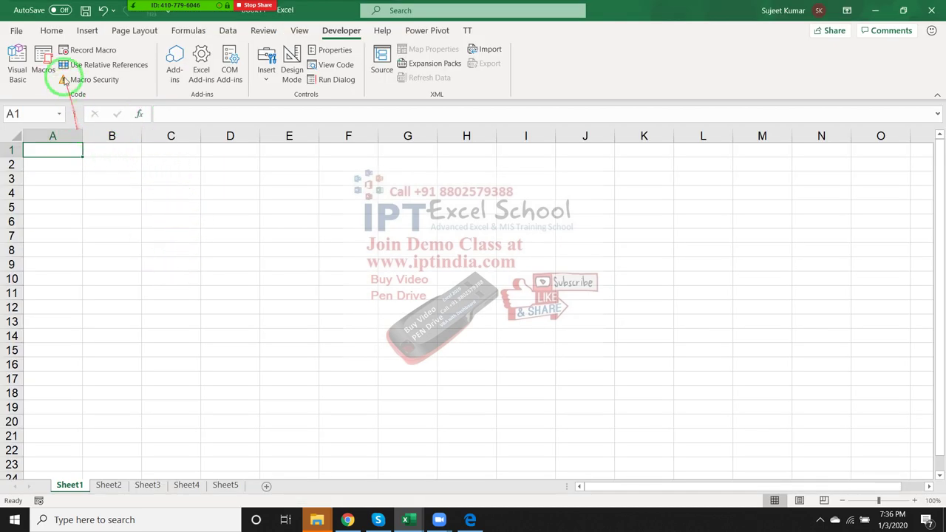
Select column A from the Home tab.
{"action": "left_click", "coordinate": [51, 37]}
{"action": "left_click_drag", "start_coordinate": [53, 46], "coordinate": [102, 161]}
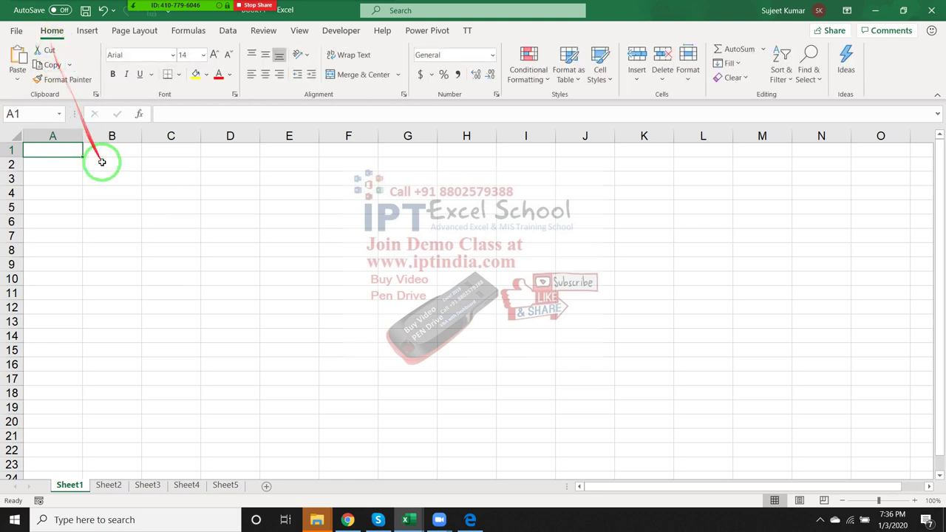
{"action": "left_click", "coordinate": [66, 137]}
{"action": "left_click_drag", "start_coordinate": [562, 116], "coordinate": [396, 201]}
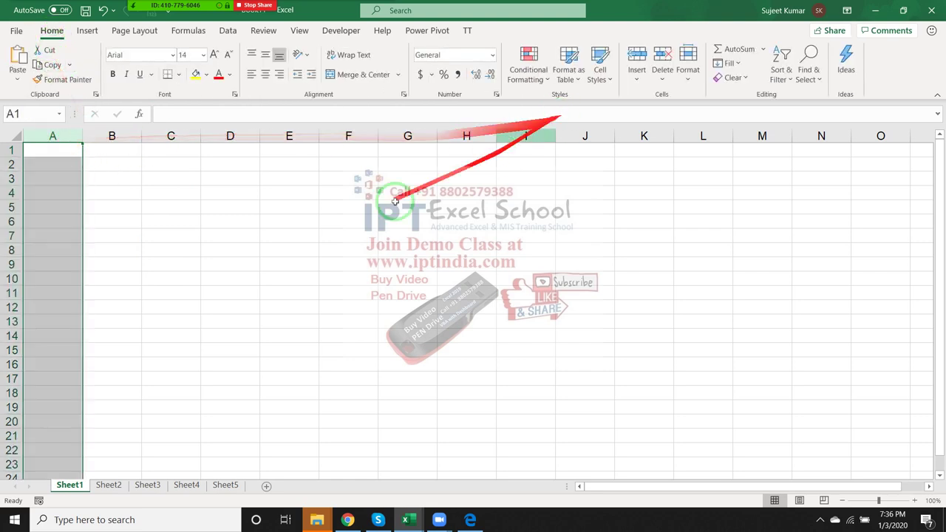
Record a macro applying a Greater Than 50 highlight rule with light red fill to column A.
{"action": "left_click", "coordinate": [39, 500]}
{"action": "left_click", "coordinate": [599, 398]}
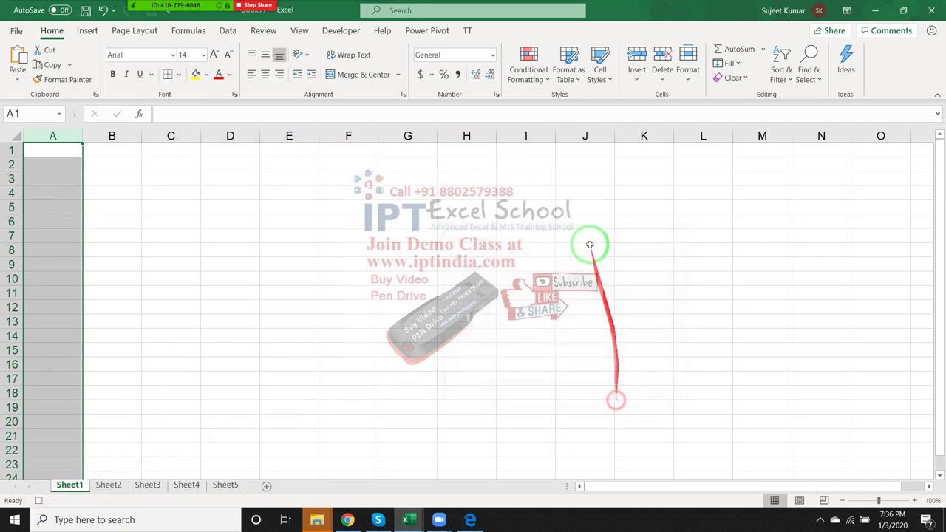
{"action": "left_click", "coordinate": [547, 81]}
{"action": "mouse_move", "coordinate": [533, 102]}
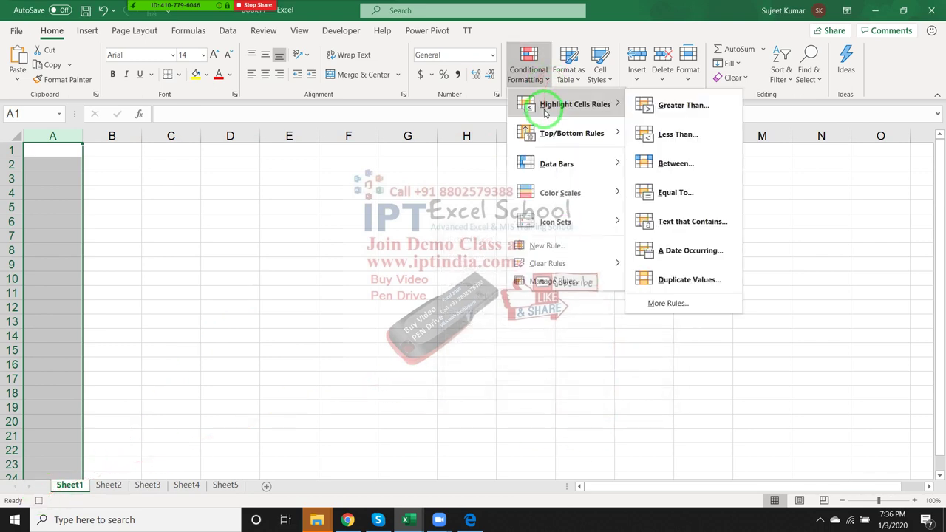
{"action": "left_click", "coordinate": [653, 106]}
{"action": "type", "text": "50"}
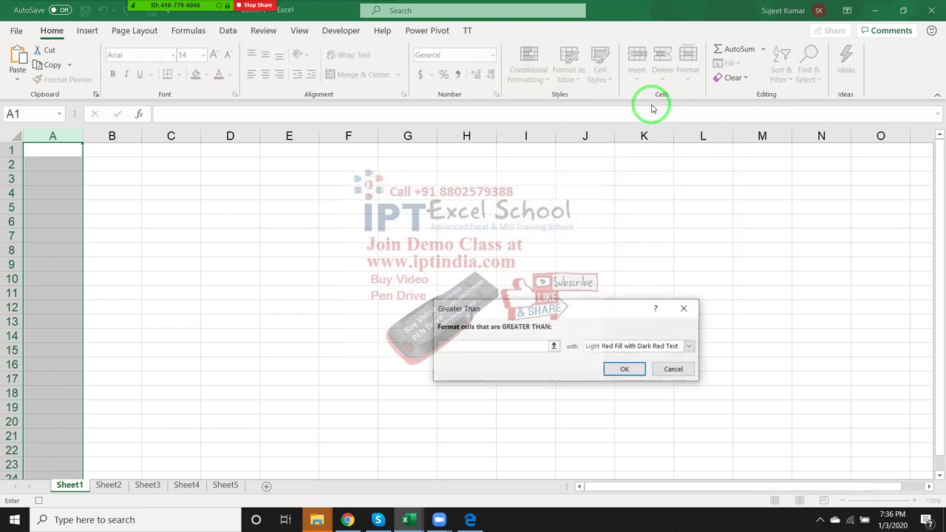
{"action": "left_click", "coordinate": [623, 369]}
Open Module2 in the VBA editor to view the recorded Macro1 code.
{"action": "key", "text": "alt+F11"}
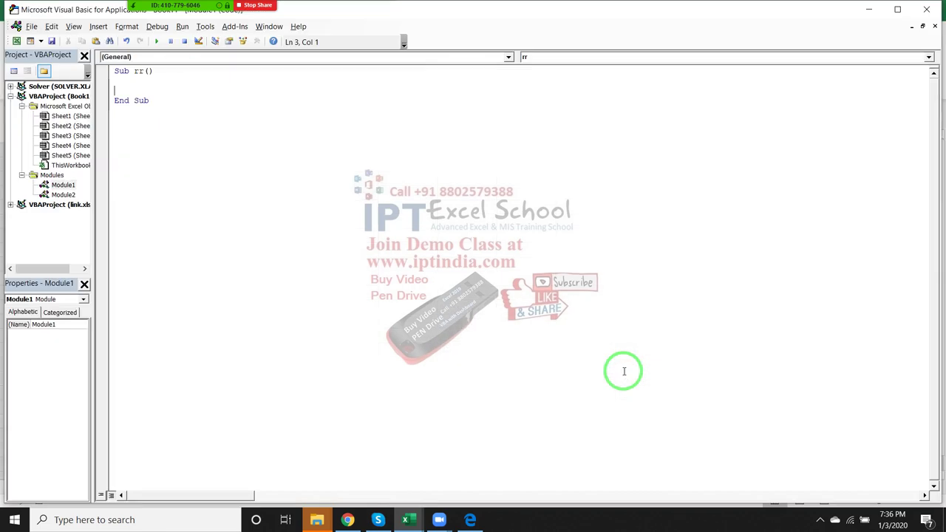
{"action": "double_click", "coordinate": [63, 194]}
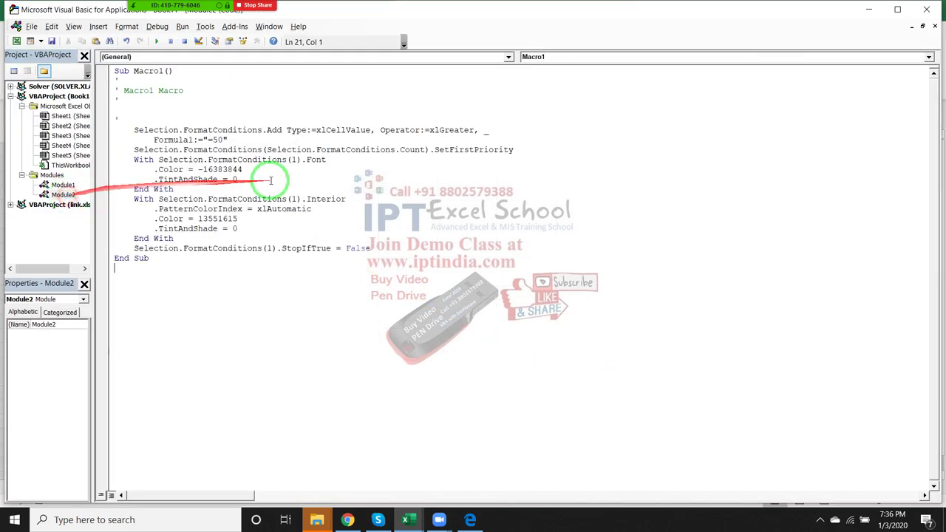
{"action": "left_click", "coordinate": [240, 140]}
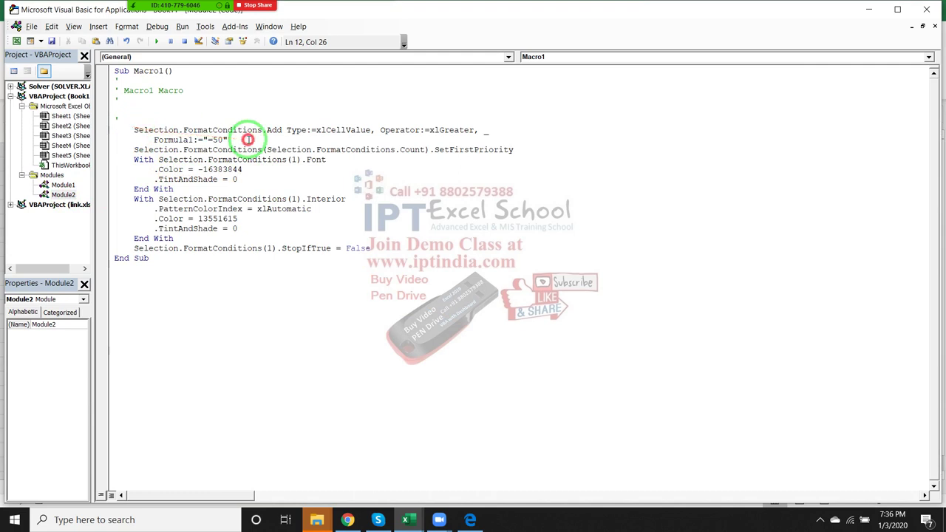
{"action": "double_click", "coordinate": [156, 130]}
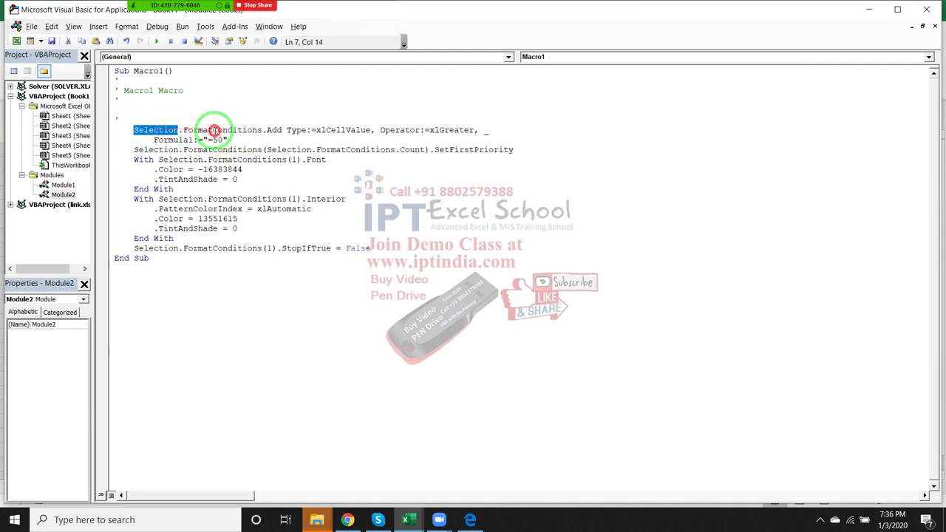
{"action": "left_click", "coordinate": [216, 130]}
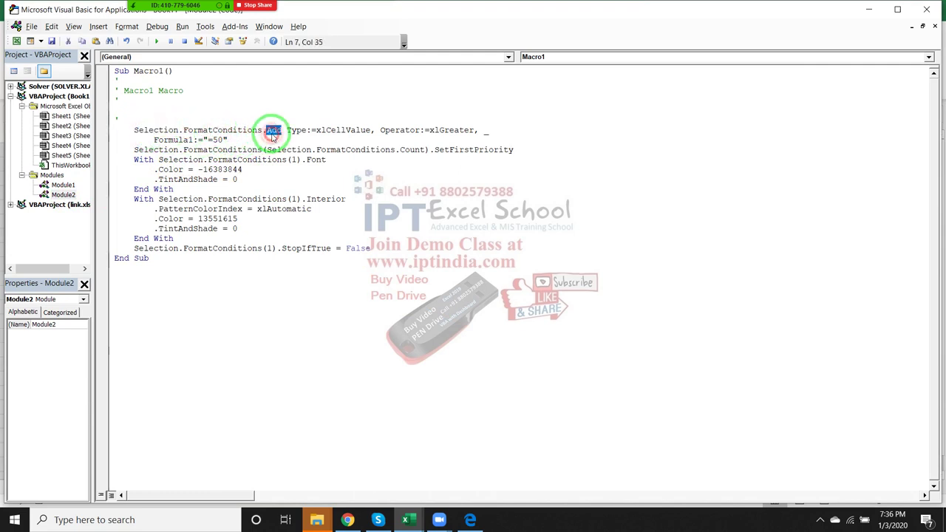
{"action": "double_click", "coordinate": [166, 130]}
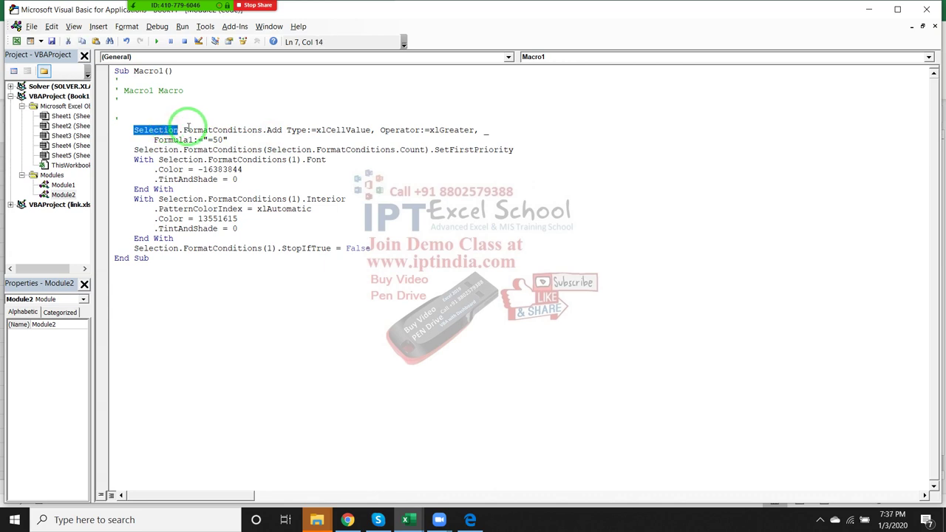
Highlight the FormatConditions.Add, Type:=xlCellValue, Operator and Formula1 50 parts, then return to Excel.
{"action": "left_click_drag", "start_coordinate": [184, 130], "coordinate": [281, 131]}
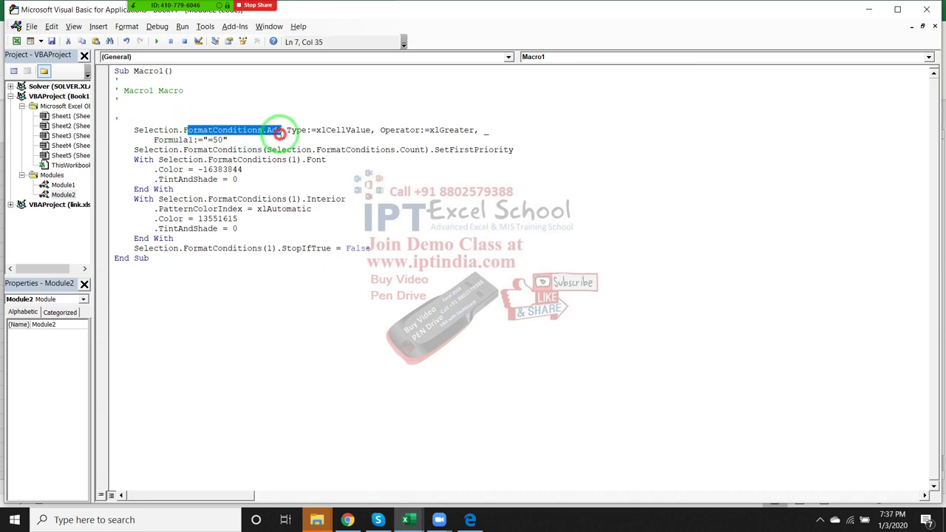
{"action": "left_click_drag", "start_coordinate": [287, 131], "coordinate": [368, 133]}
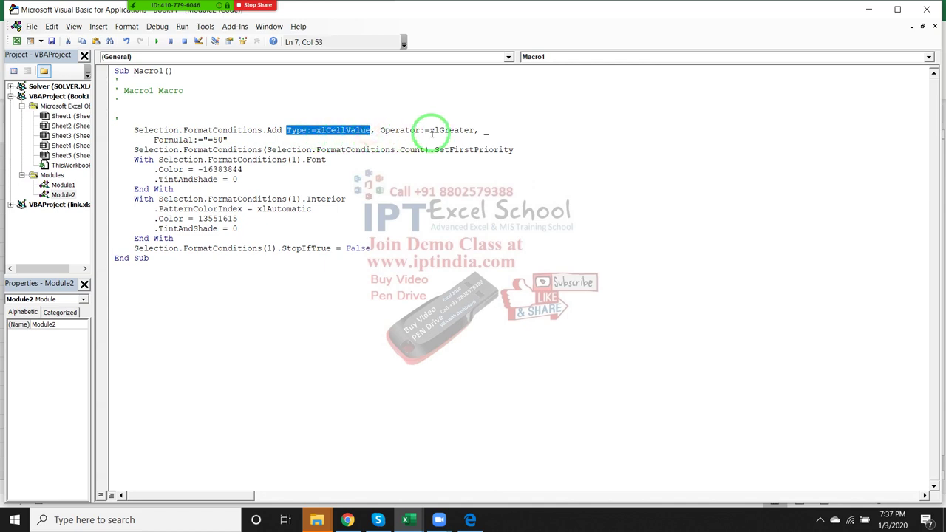
{"action": "left_click_drag", "start_coordinate": [432, 132], "coordinate": [412, 133]}
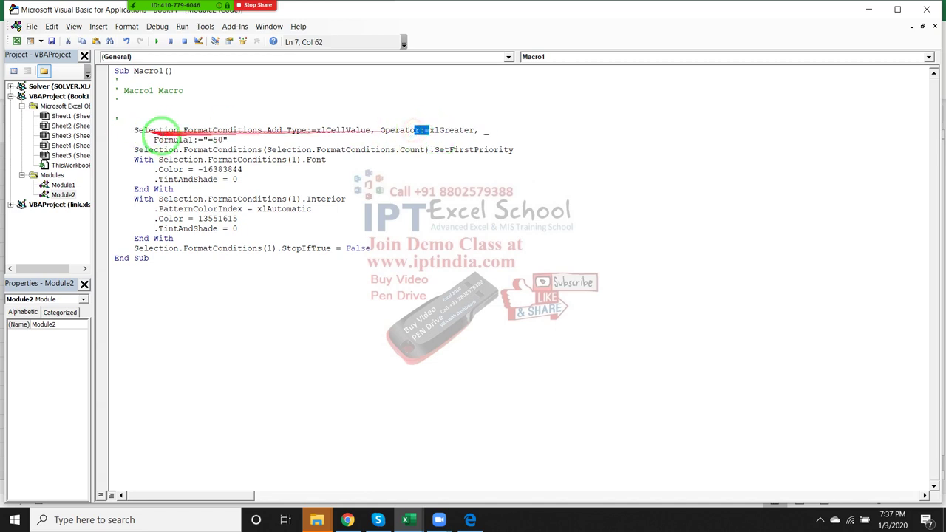
{"action": "left_click_drag", "start_coordinate": [229, 140], "coordinate": [139, 153]}
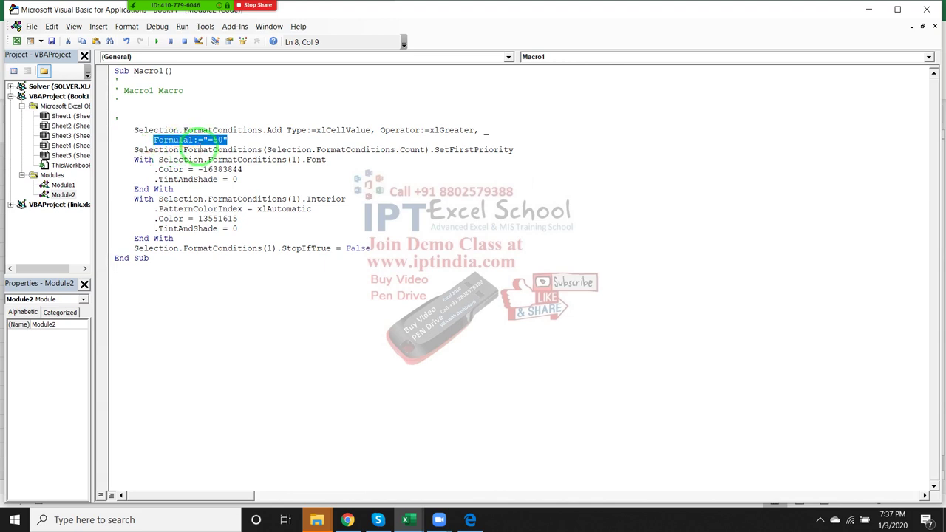
{"action": "left_click", "coordinate": [246, 139]}
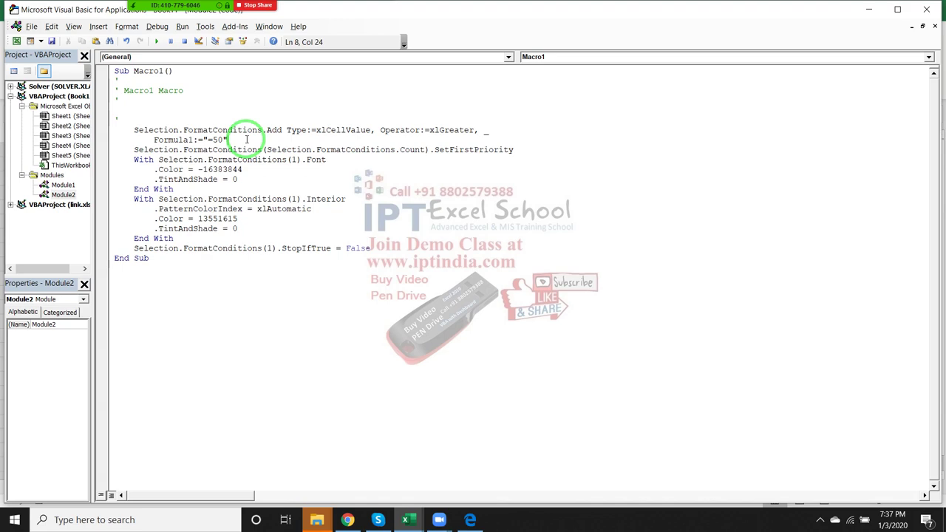
{"action": "key", "text": "alt+F11"}
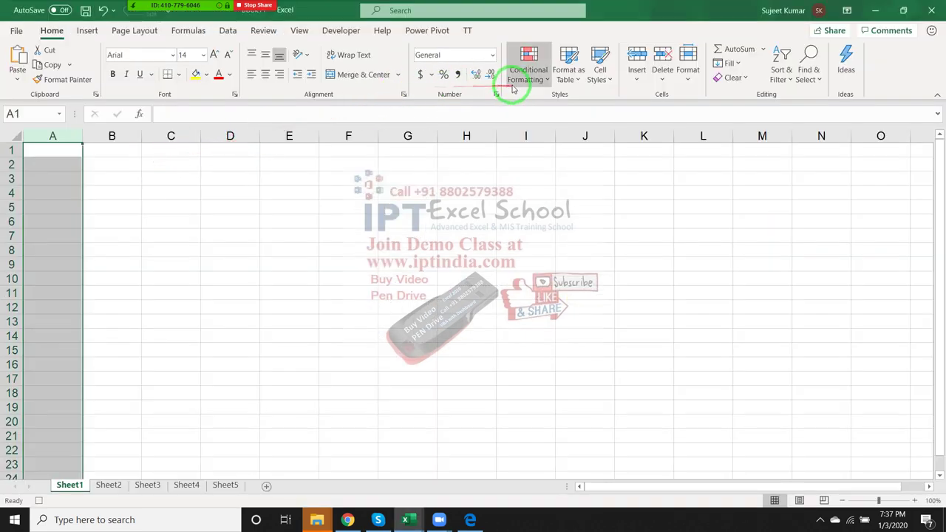
Add a Between 20 and 60 highlight rule to column A, then return to the VBA editor.
{"action": "left_click", "coordinate": [526, 70]}
{"action": "mouse_move", "coordinate": [547, 133]}
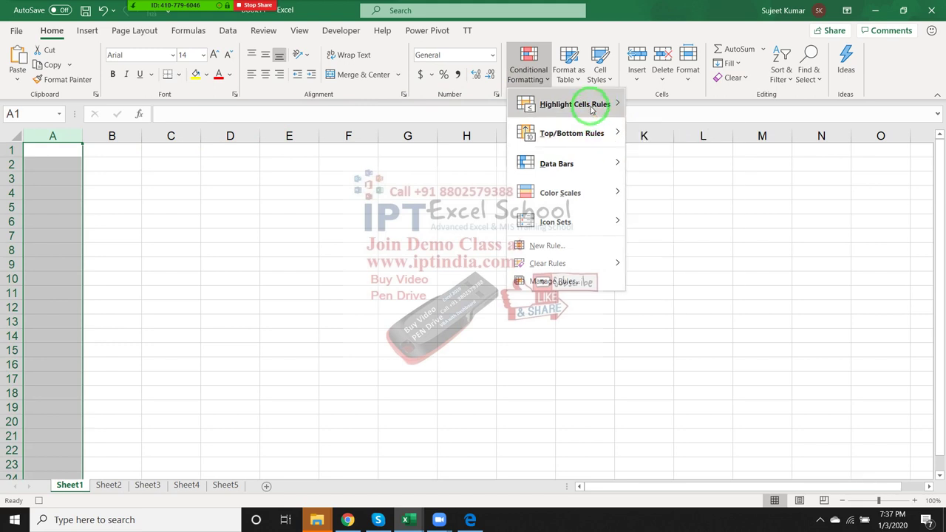
{"action": "mouse_move", "coordinate": [591, 110]}
{"action": "left_click", "coordinate": [640, 161]}
{"action": "type", "text": "20"}
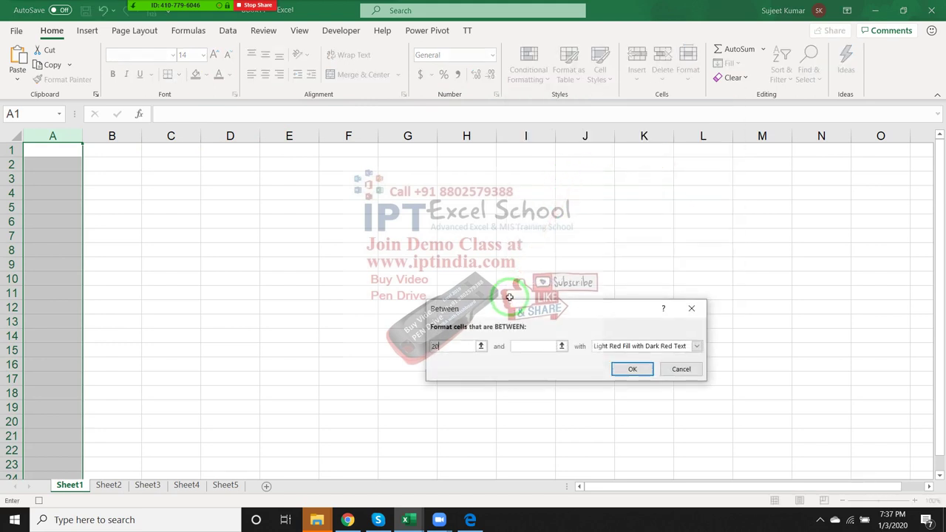
{"action": "key", "text": "Tab"}
{"action": "type", "text": "60"}
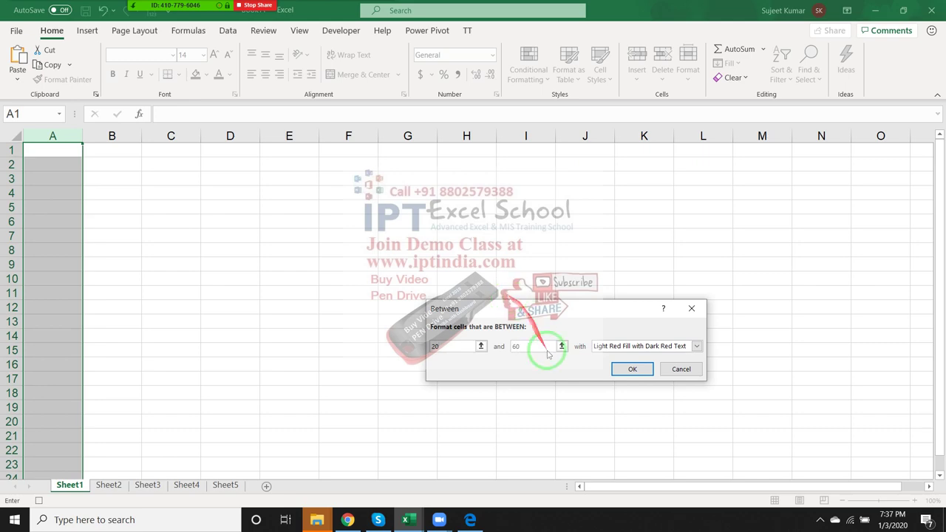
{"action": "left_click", "coordinate": [630, 374]}
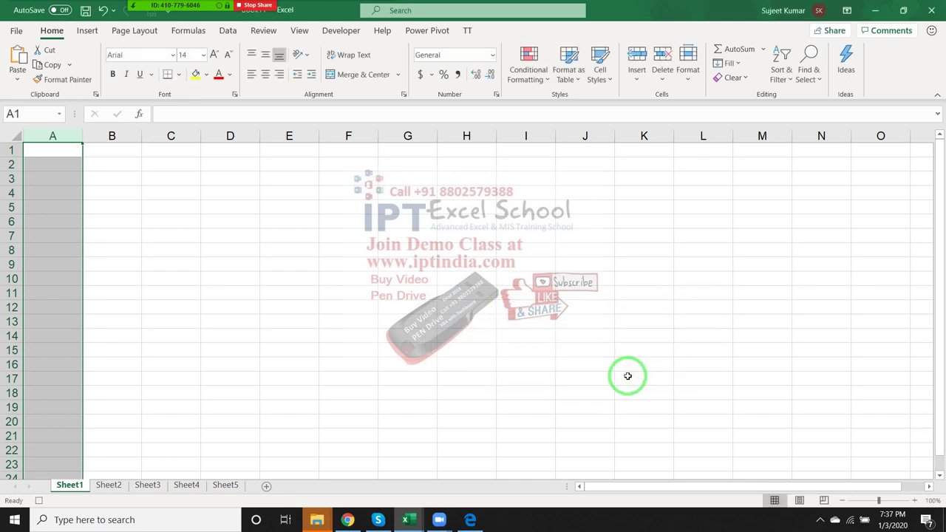
{"action": "key", "text": "alt+F11"}
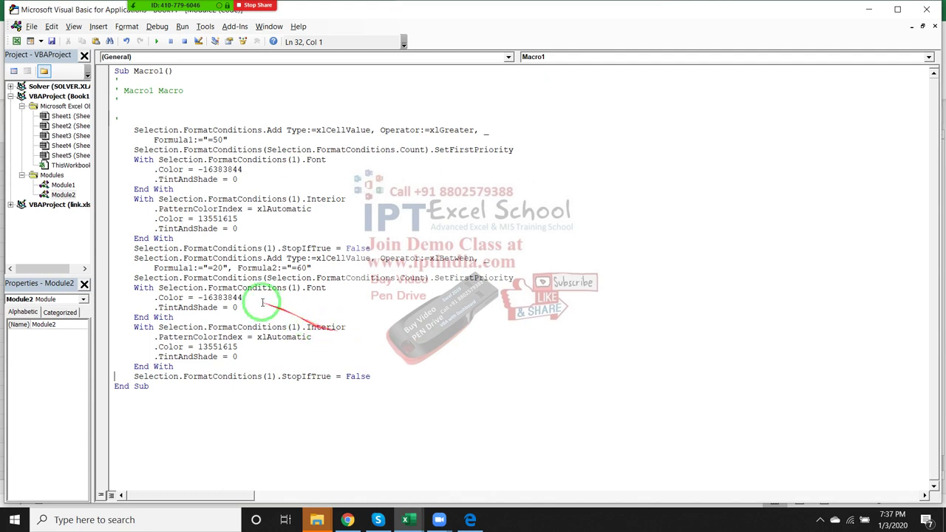
Insert blank lines above the SetFirstPriority and Between Add lines and point out Formula2.
{"action": "left_click", "coordinate": [133, 278]}
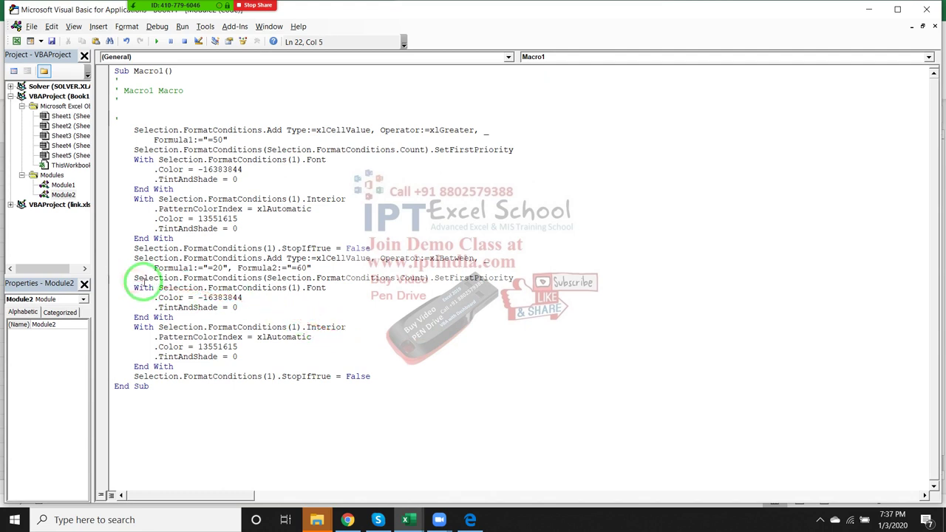
{"action": "key", "text": "Return"}
{"action": "key", "text": "Return"}
{"action": "key", "text": "Return"}
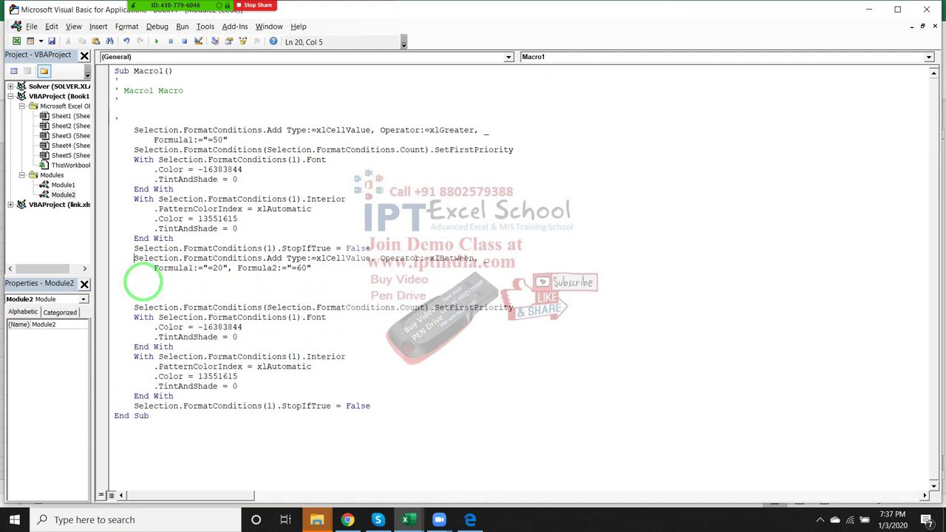
{"action": "key", "text": "Return"}
{"action": "key", "text": "Return"}
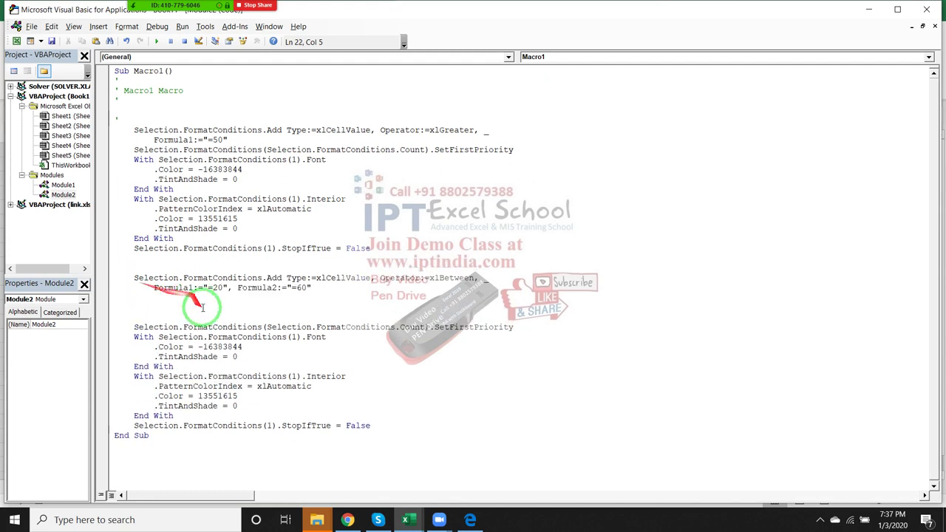
{"action": "key", "text": "Down"}
{"action": "key", "text": "Down"}
{"action": "key", "text": "Down"}
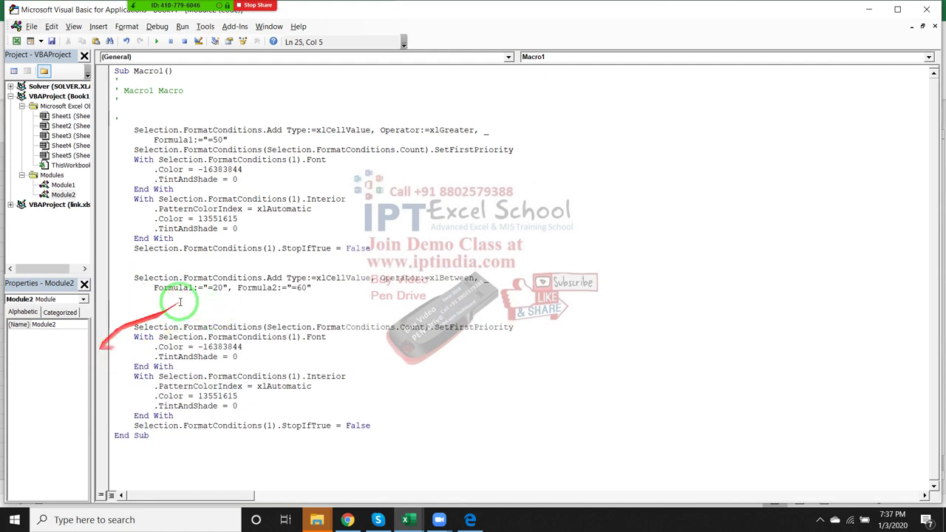
{"action": "double_click", "coordinate": [272, 288]}
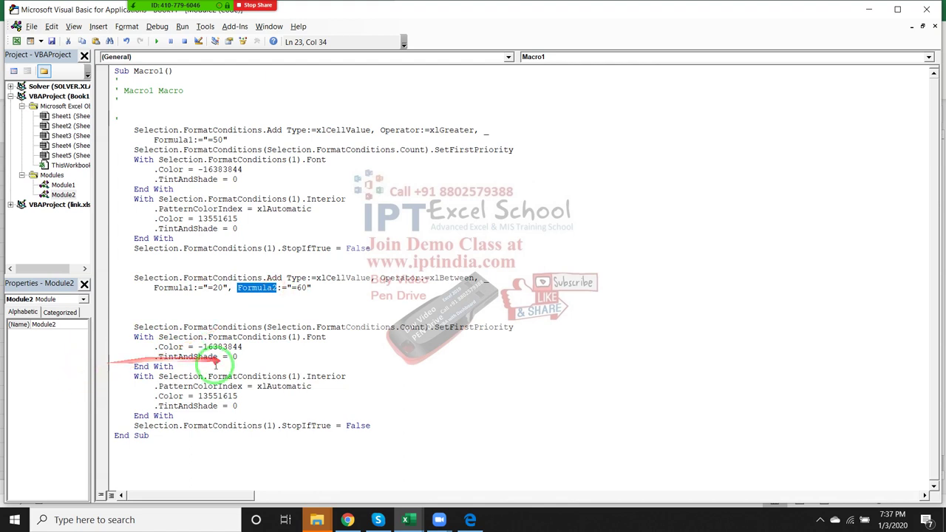
{"action": "left_click_drag", "start_coordinate": [222, 357], "coordinate": [275, 385]}
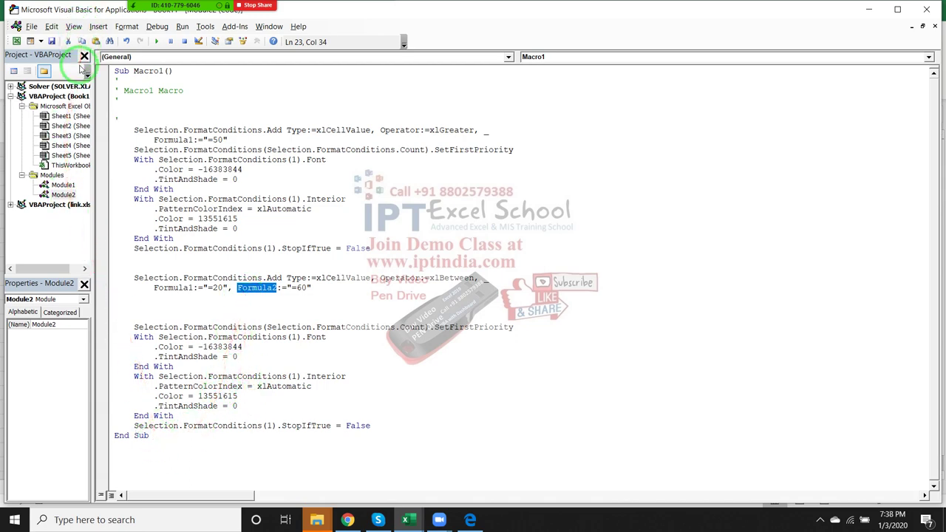
Visit the sheet's Data tab and cell C19, then return to the code below End Sub.
{"action": "key", "text": "alt+F11"}
{"action": "left_click_drag", "start_coordinate": [180, 71], "coordinate": [107, 37]}
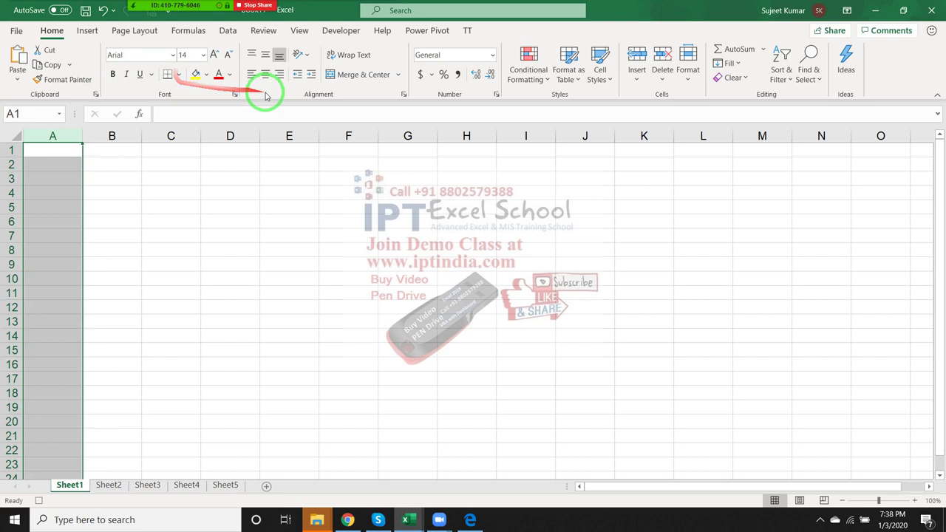
{"action": "left_click", "coordinate": [228, 31]}
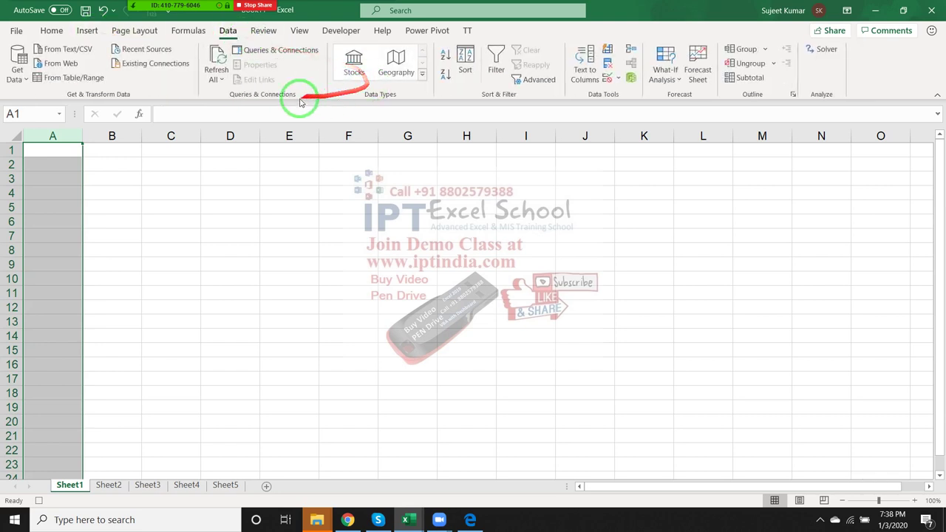
{"action": "left_click", "coordinate": [156, 407]}
{"action": "key", "text": "alt+F11"}
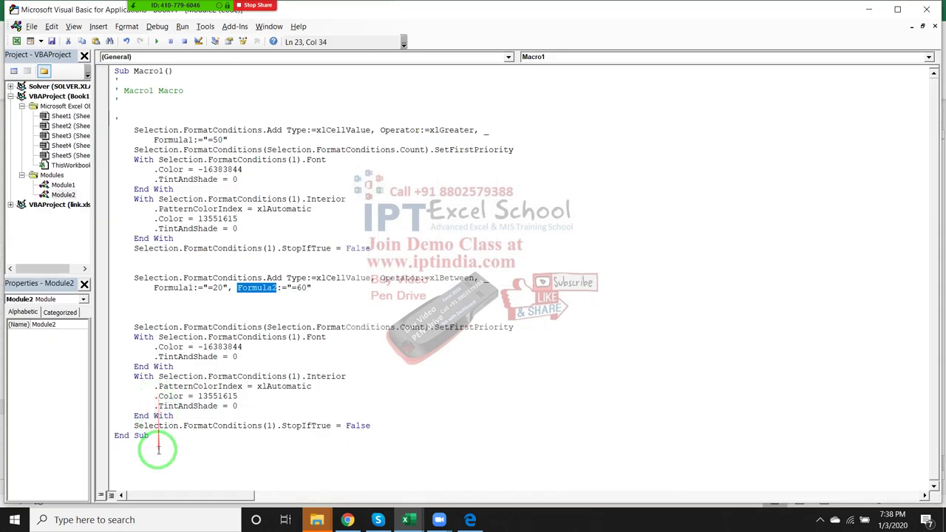
{"action": "left_click", "coordinate": [155, 445]}
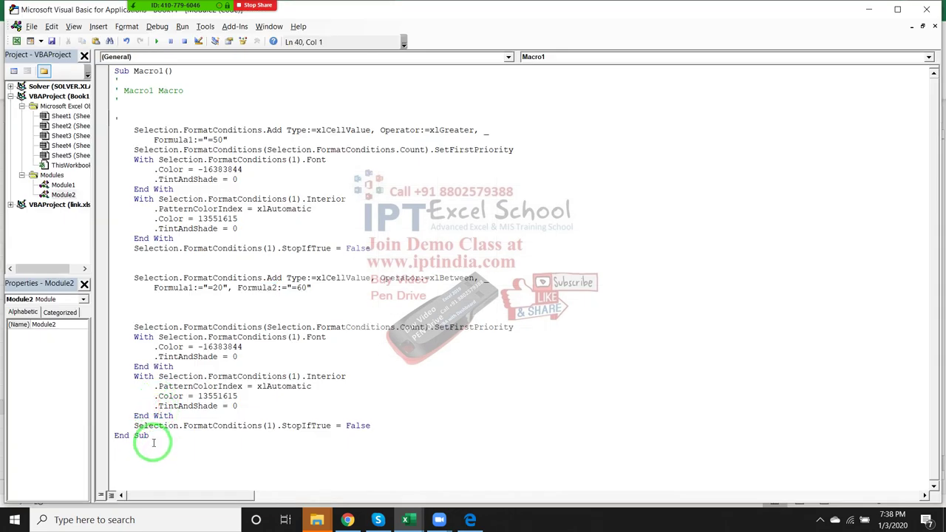
In Module1's Sub rr, enter Range("b:b").FormatConditions.Add using autocompletion.
{"action": "double_click", "coordinate": [63, 185]}
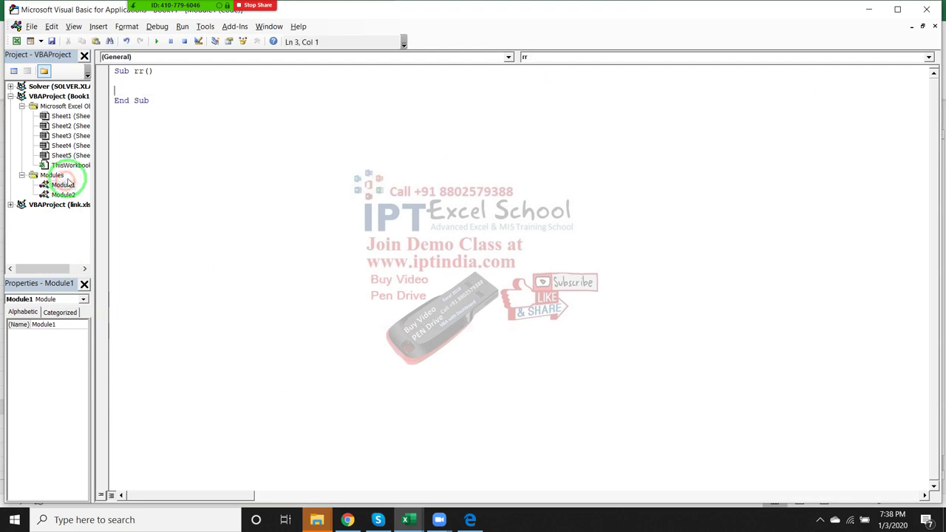
{"action": "key", "text": "Return"}
{"action": "key", "text": "Return"}
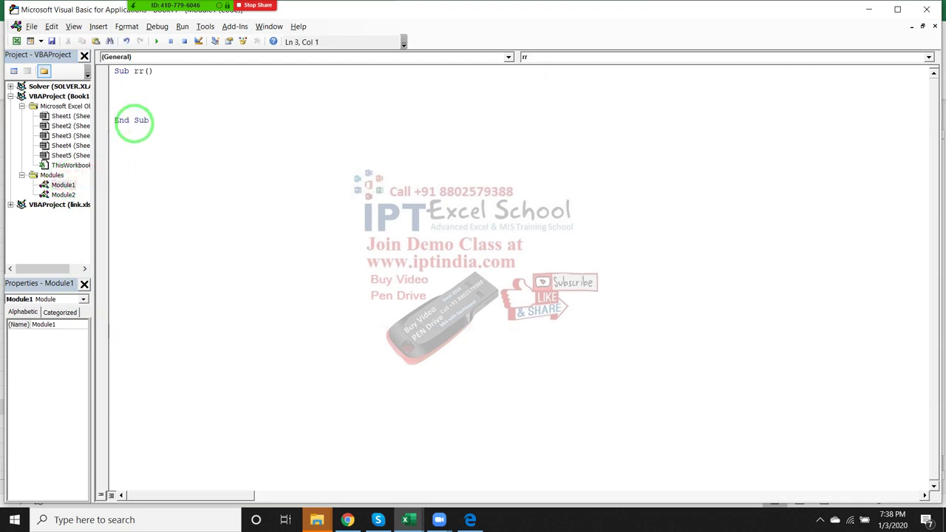
{"action": "type", "text": "RANGE(\"b:b\""}
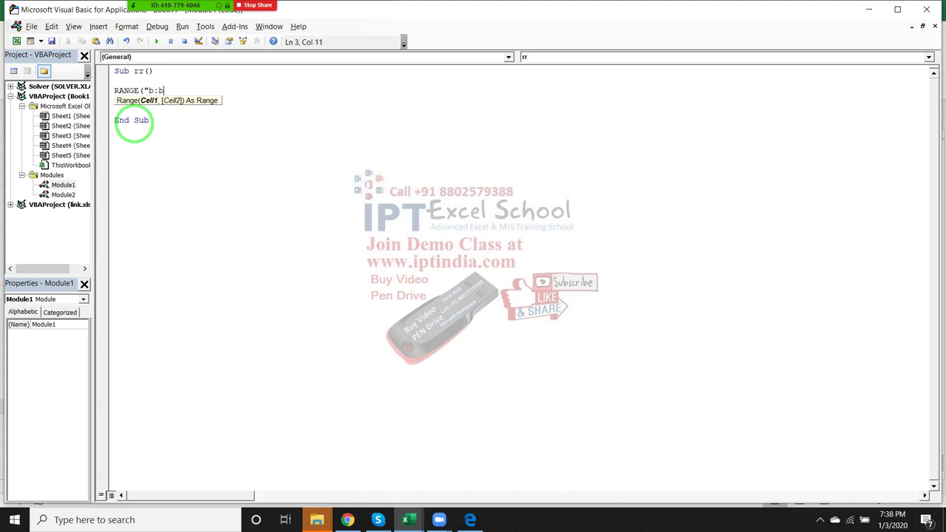
{"action": "type", "text": ")"}
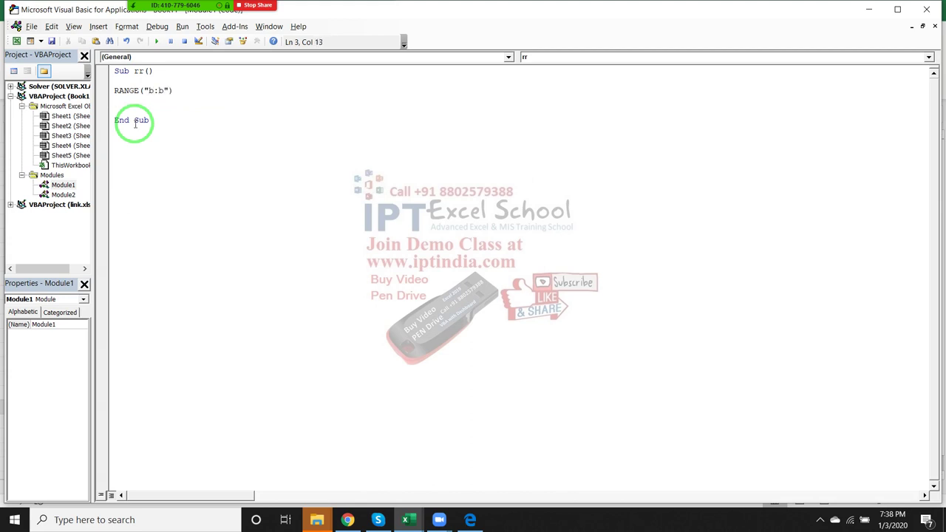
{"action": "type", "text": ".CO"}
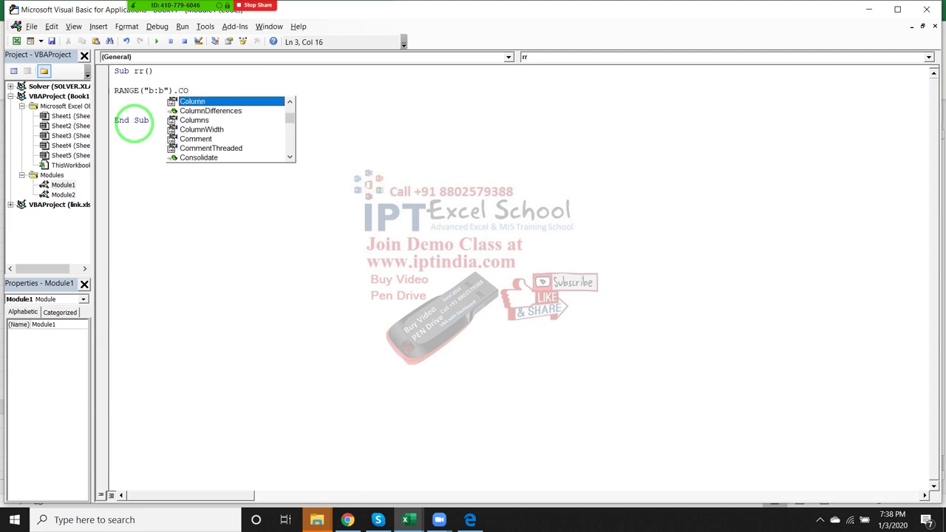
{"action": "type", "text": "N"}
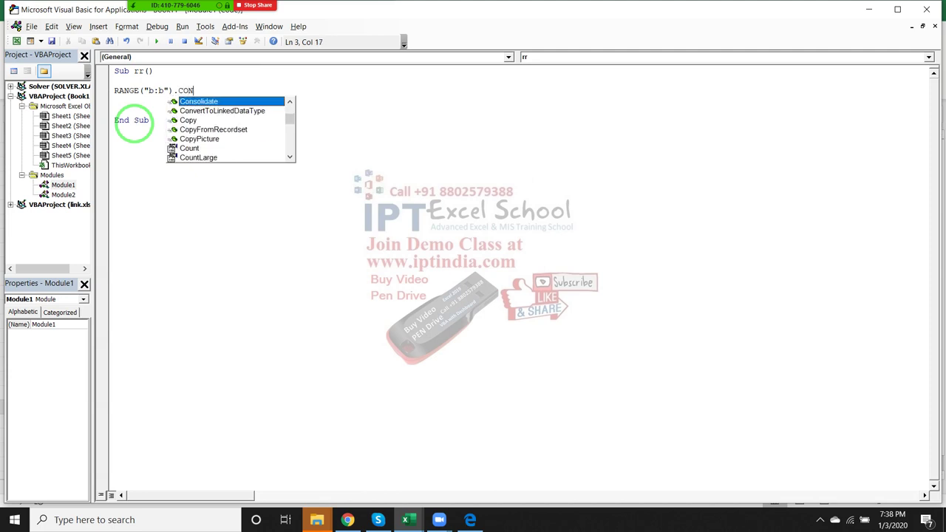
{"action": "type", "text": "D"}
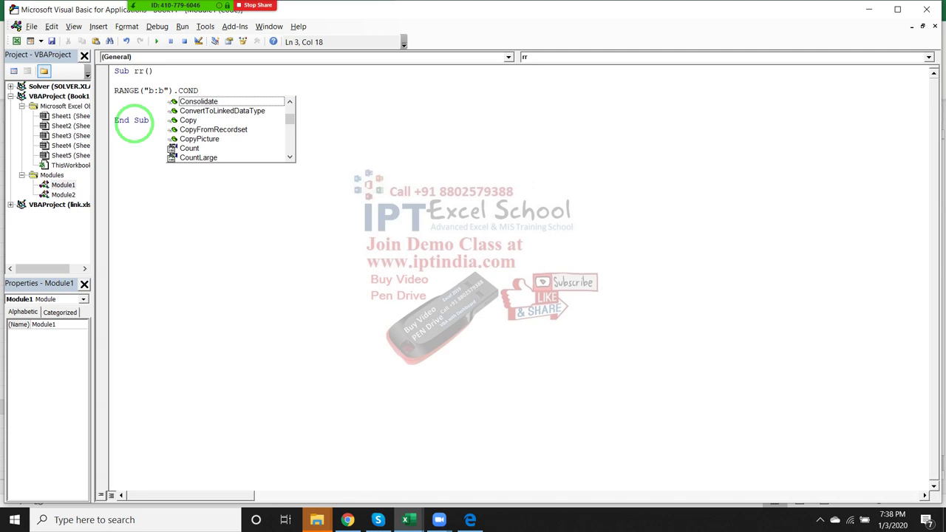
{"action": "key", "text": "BackSpace"}
{"action": "key", "text": "BackSpace"}
{"action": "key", "text": "BackSpace"}
{"action": "key", "text": "BackSpace"}
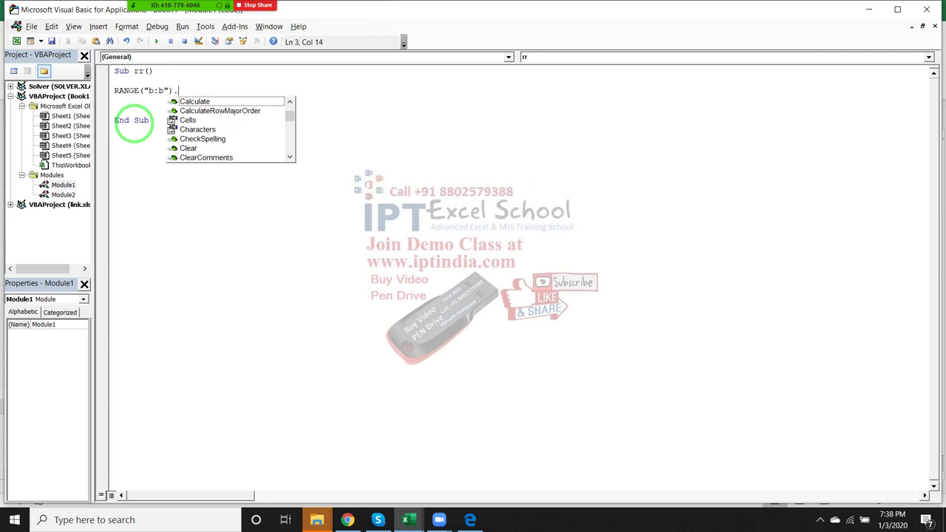
{"action": "type", "text": "FOR"}
{"action": "key", "text": "Tab"}
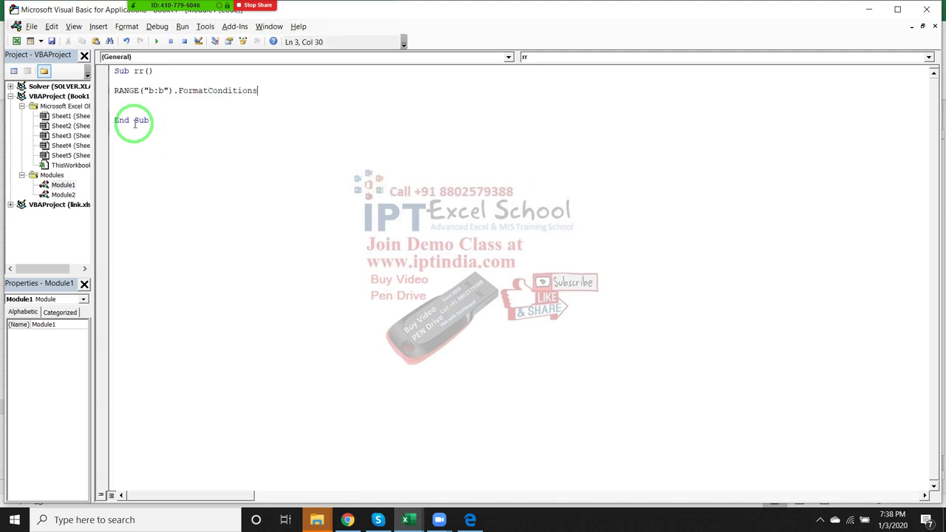
{"action": "type", "text": "."}
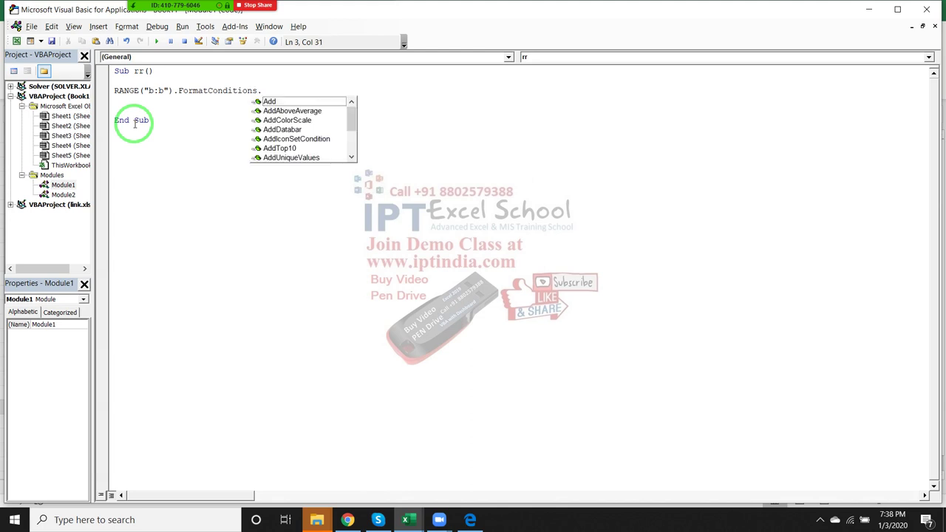
{"action": "key", "text": "Tab"}
Give the Add call xlCellValue as its type and a ">50" criterion, checking Module2 for reference.
{"action": "double_click", "coordinate": [55, 194]}
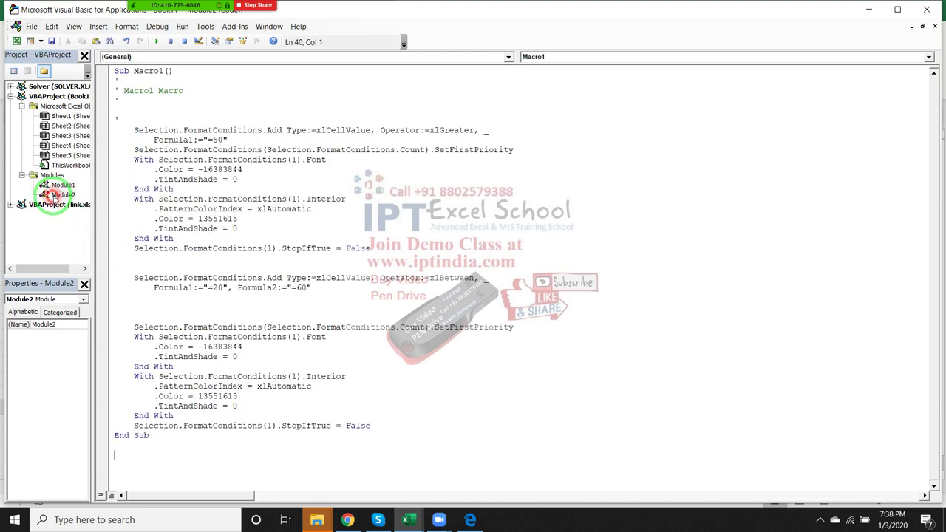
{"action": "left_click", "coordinate": [59, 185]}
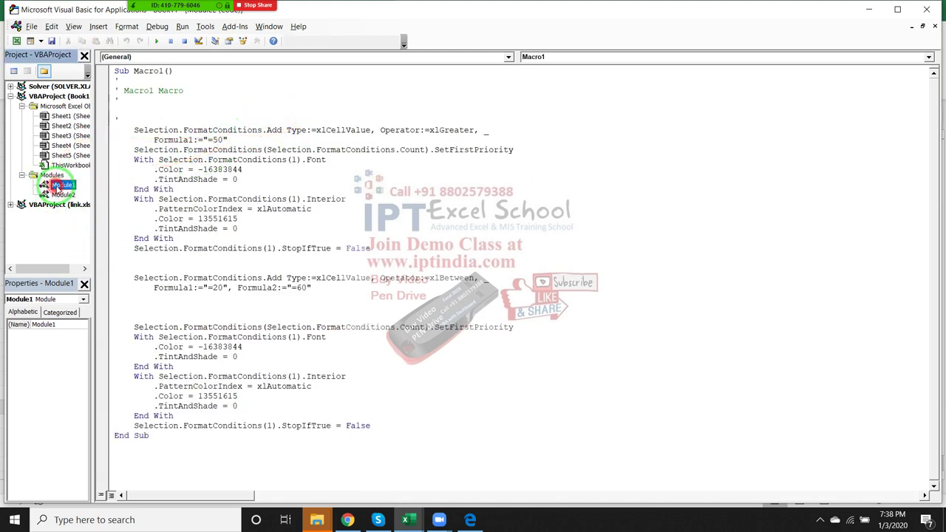
{"action": "double_click", "coordinate": [59, 185]}
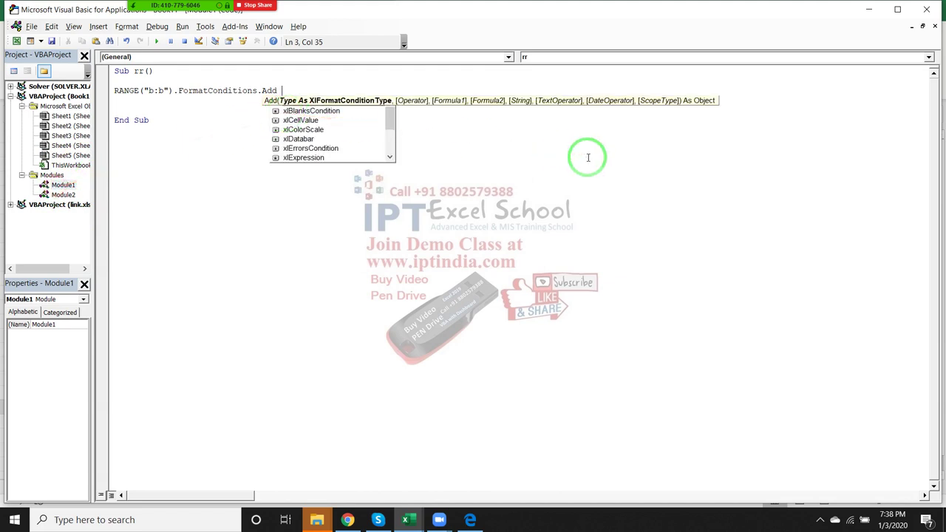
{"action": "key", "text": "Down"}
{"action": "key", "text": "Down"}
{"action": "key", "text": "Down"}
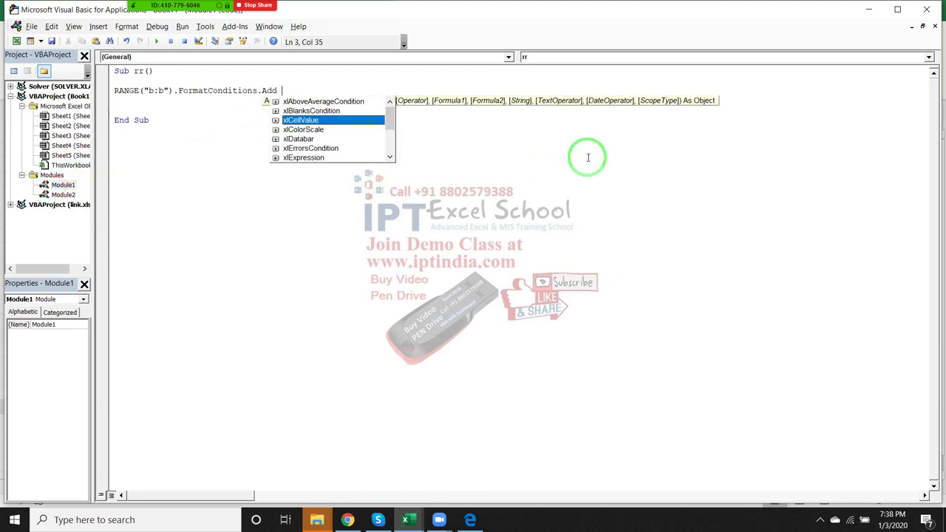
{"action": "key", "text": "Escape"}
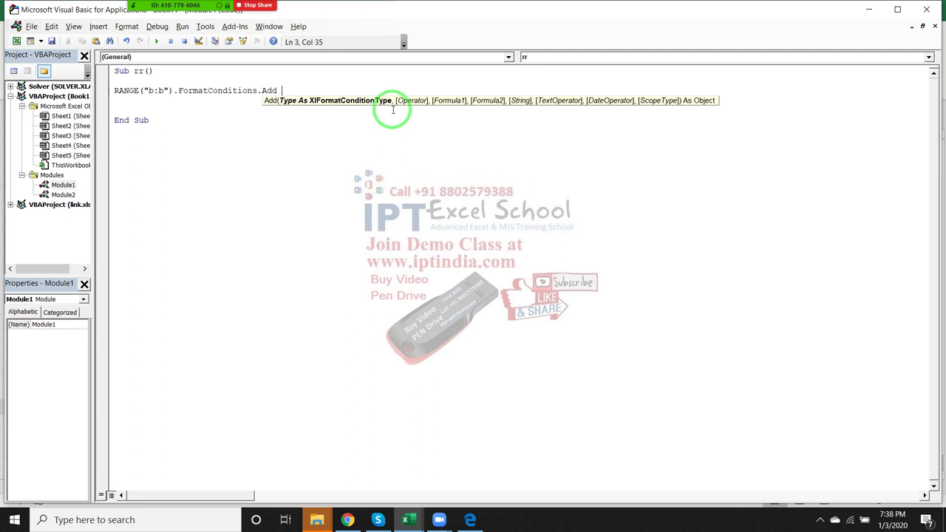
{"action": "key", "text": "BackSpace"}
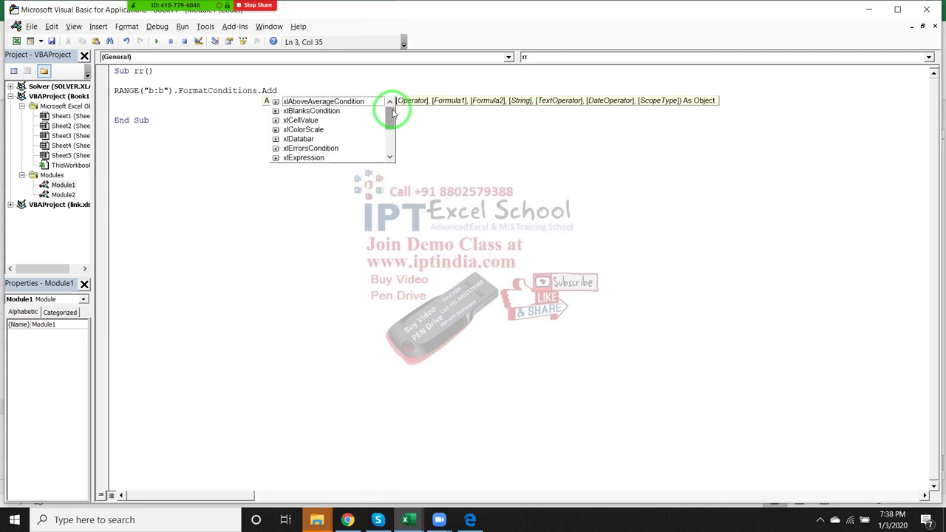
{"action": "key", "text": "Down"}
{"action": "key", "text": "Down"}
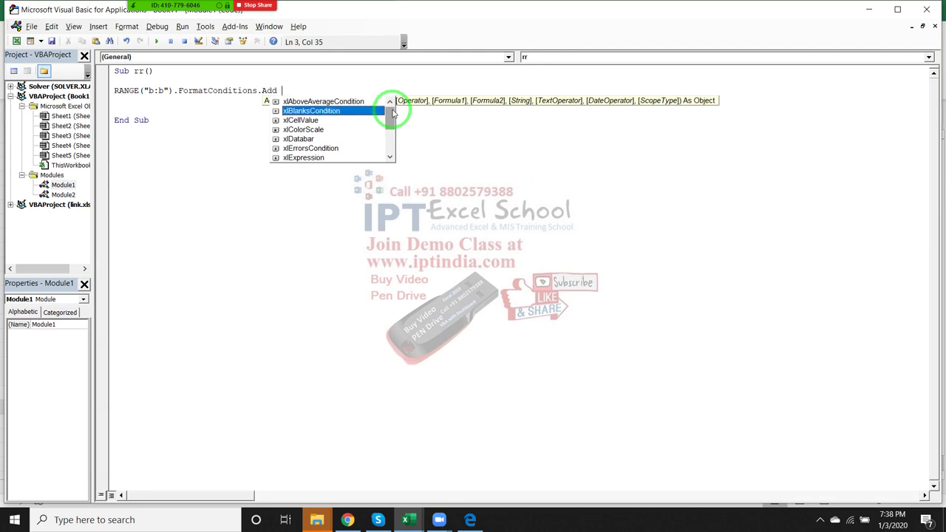
{"action": "key", "text": "Down"}
{"action": "key", "text": "Tab"}
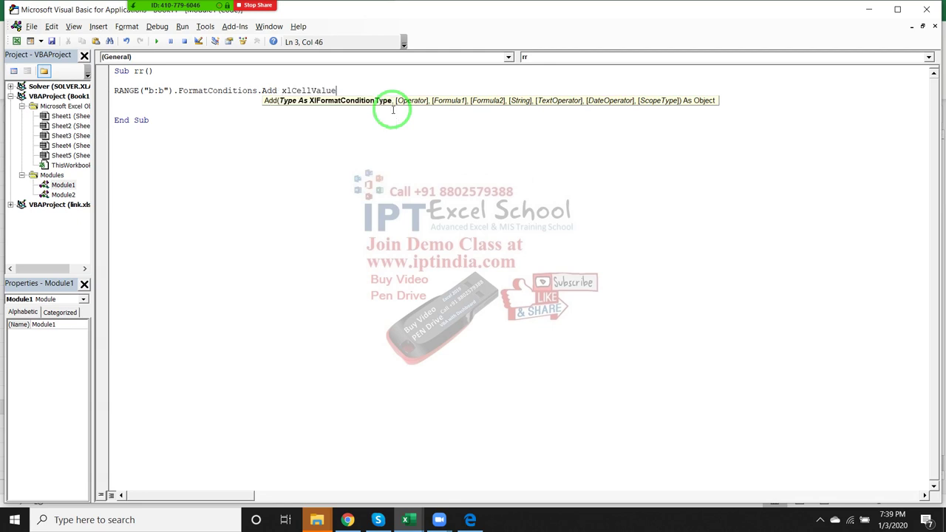
{"action": "type", "text": ",,\">50"}
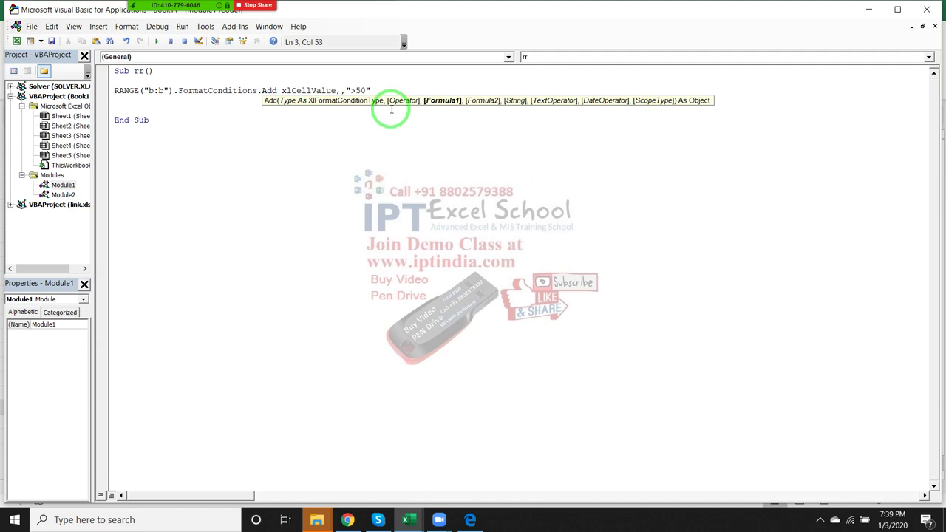
{"action": "left_click", "coordinate": [391, 140]}
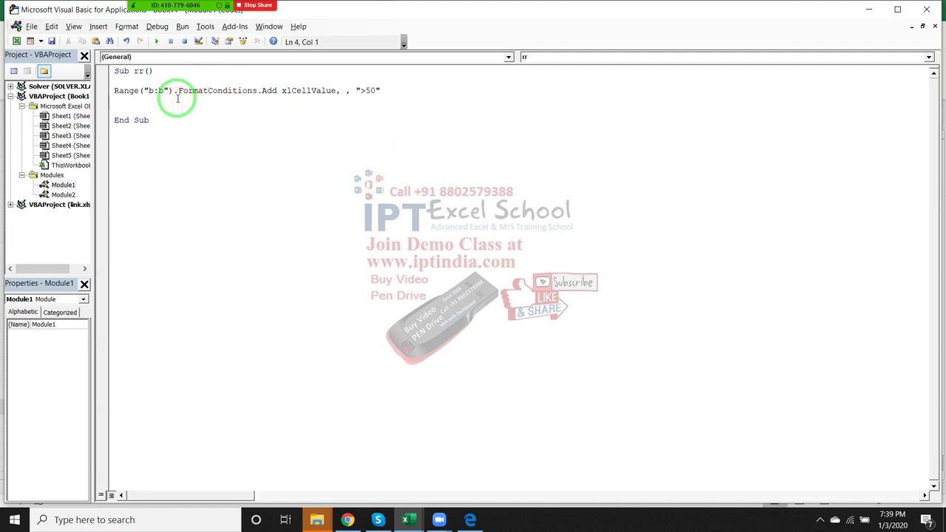
{"action": "left_click", "coordinate": [67, 195]}
Review Module2's Macro1, then start a new Range("b:b") line in Sub rr.
{"action": "double_click", "coordinate": [66, 195]}
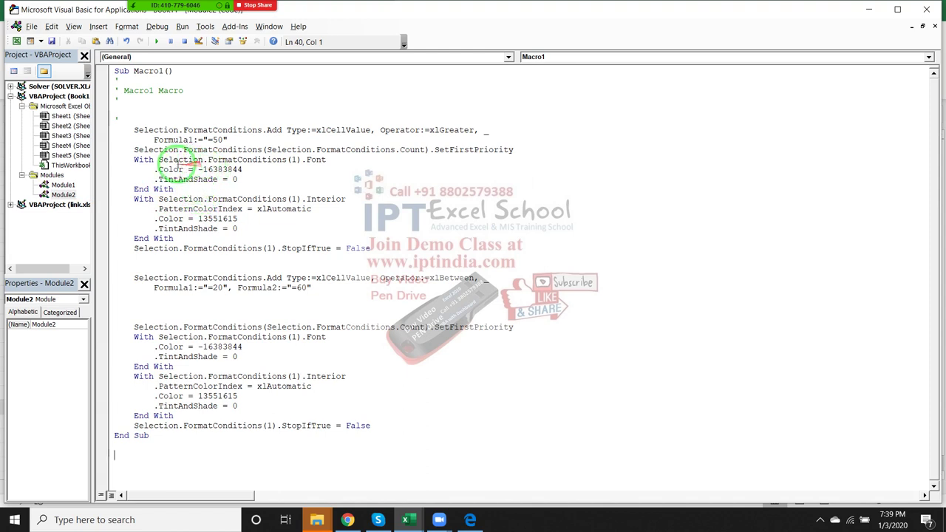
{"action": "double_click", "coordinate": [63, 185]}
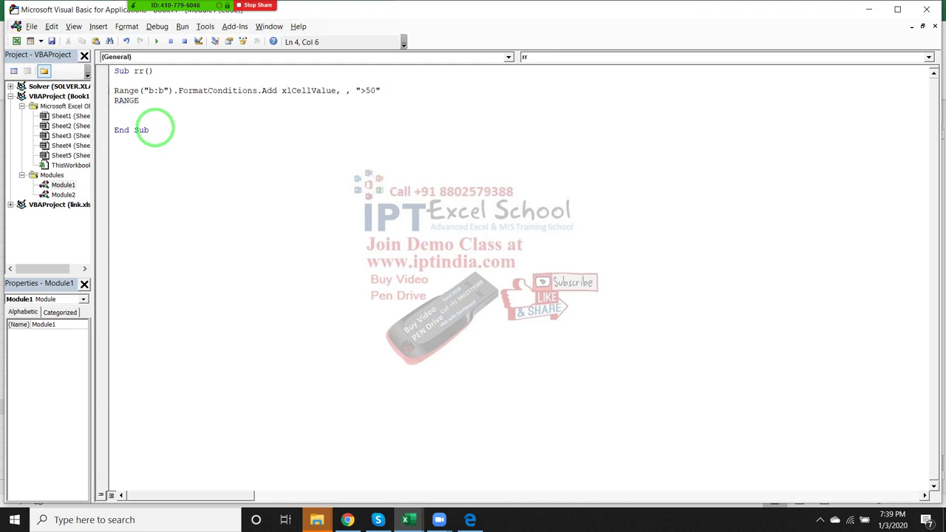
{"action": "type", "text": "(\"b:b"}
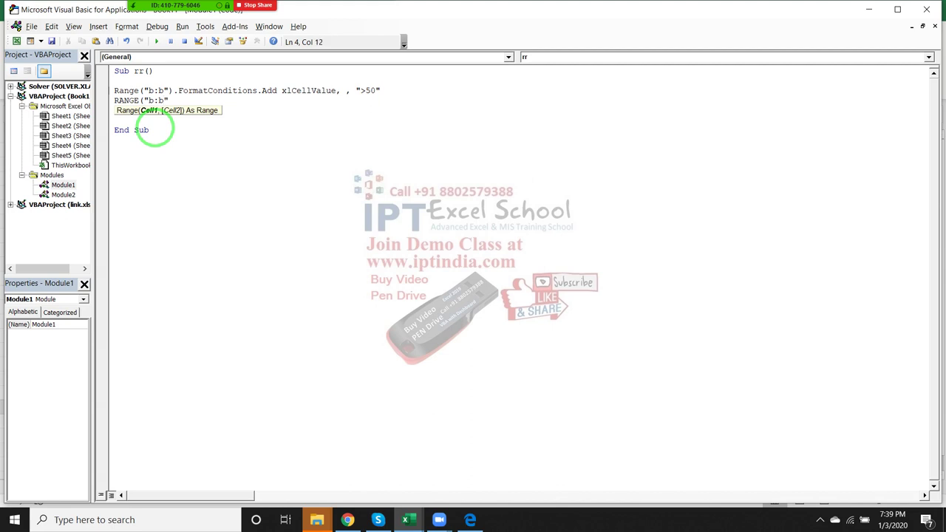
{"action": "type", "text": ")"}
{"action": "left_click", "coordinate": [384, 90]}
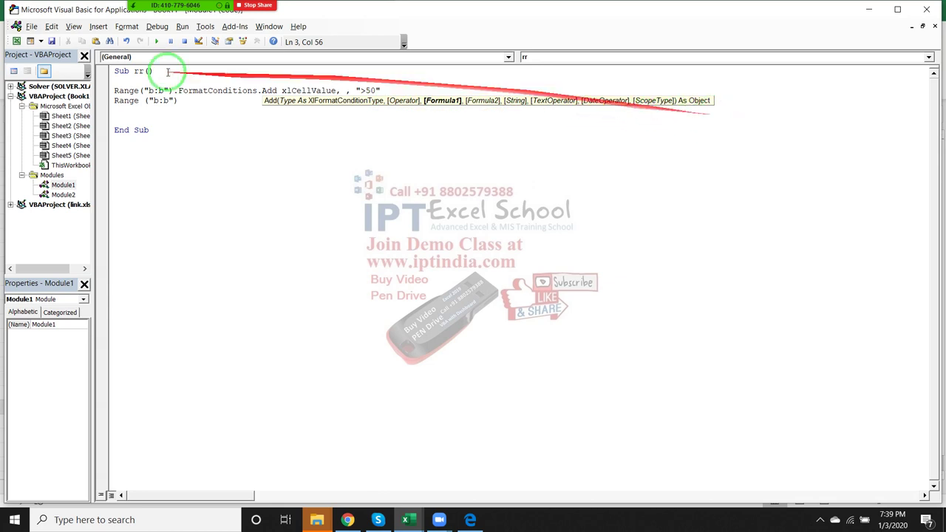
Complete the line as Range("b:b").FormatConditions(1).Font.Bold = True.
{"action": "left_click", "coordinate": [184, 103]}
{"action": "type", "text": "."}
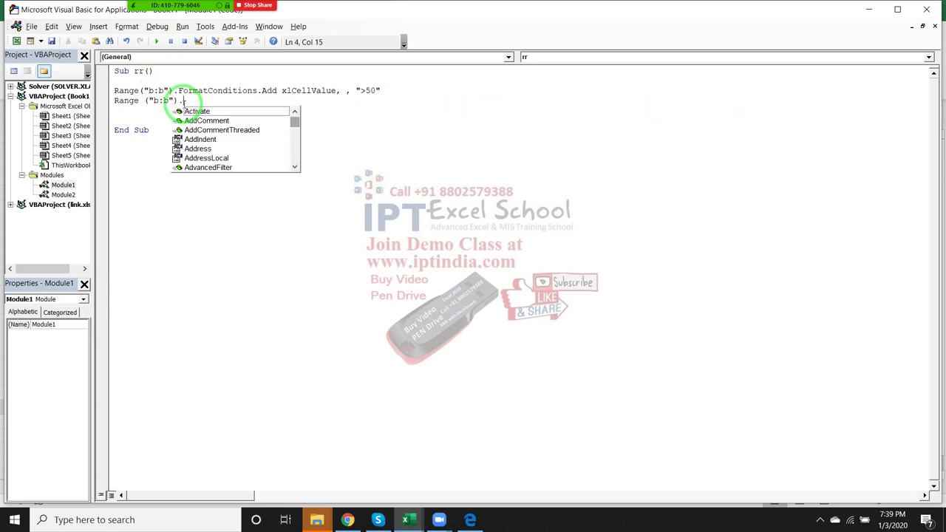
{"action": "type", "text": "co"}
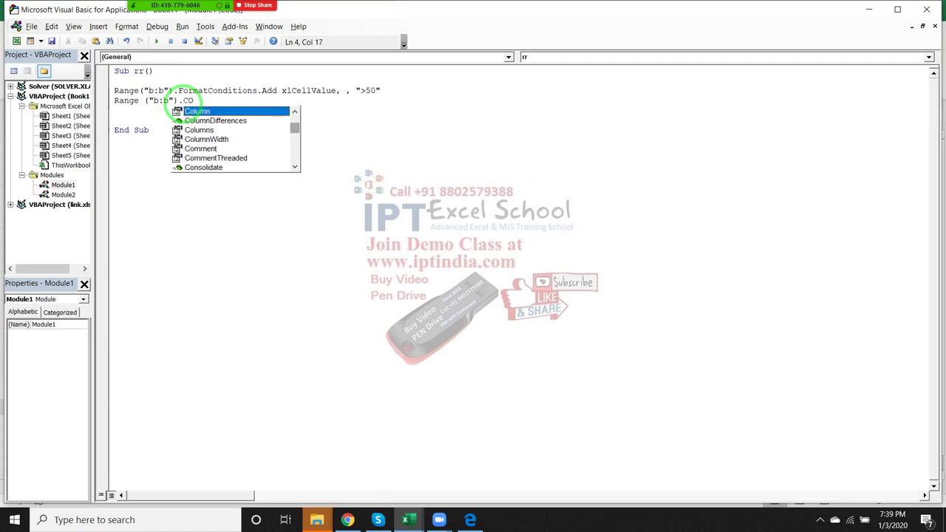
{"action": "key", "text": "BackSpace"}
{"action": "key", "text": "BackSpace"}
{"action": "type", "text": "F"}
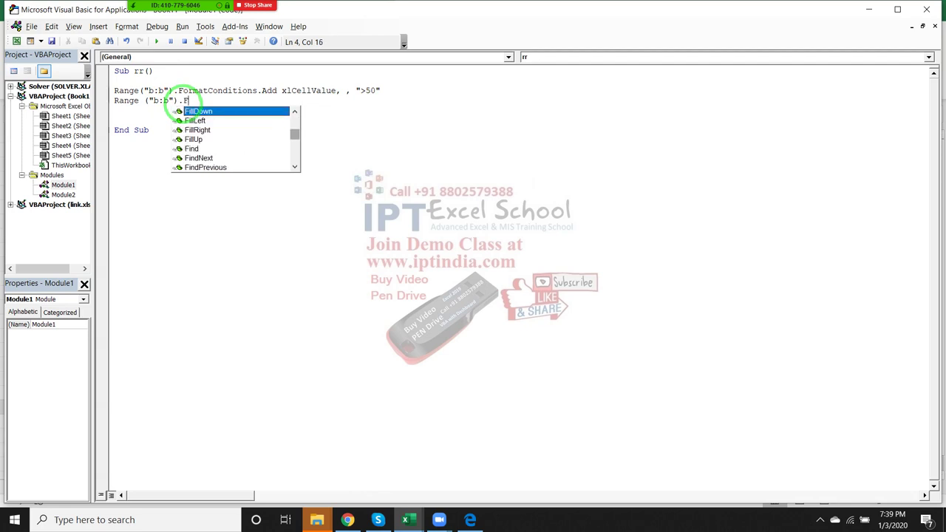
{"action": "type", "text": "O"}
{"action": "key", "text": "Down"}
{"action": "key", "text": "Tab"}
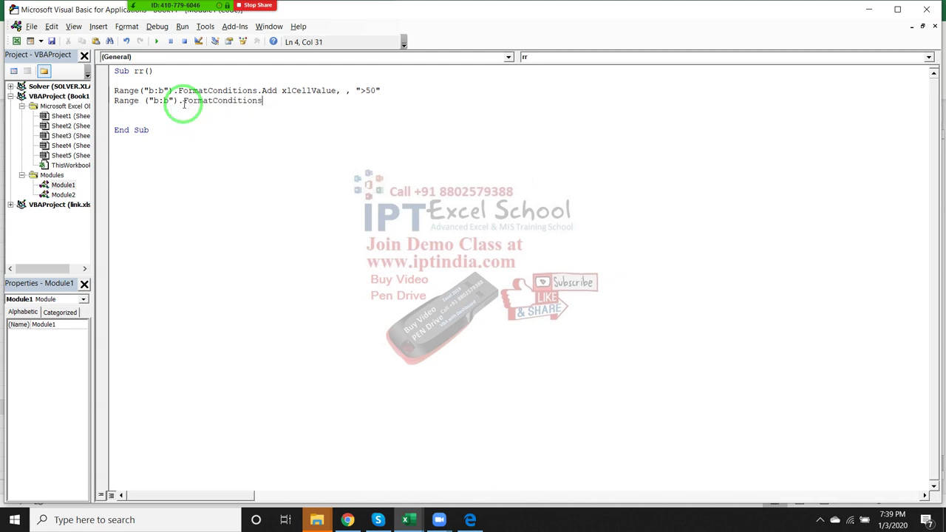
{"action": "type", "text": "(1"}
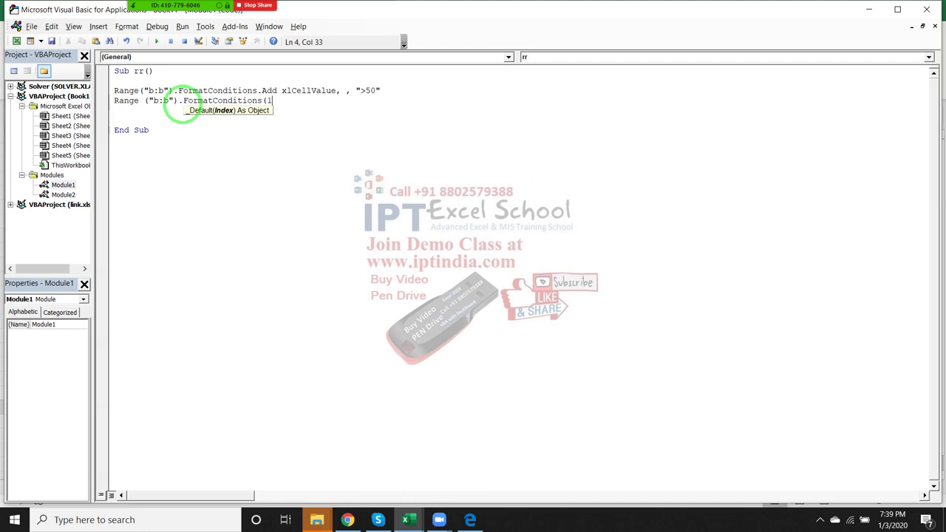
{"action": "type", "text": ").FONT.BOLD=TRUE"}
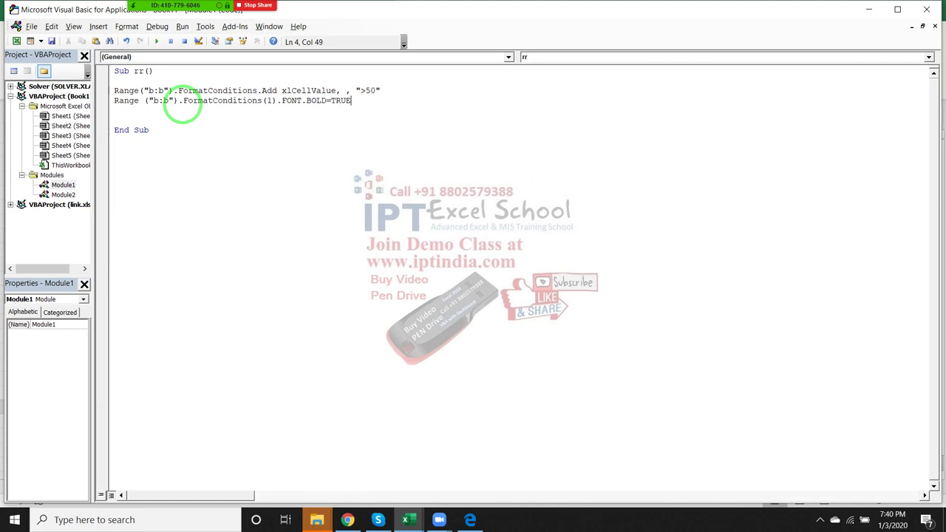
{"action": "key", "text": "Return"}
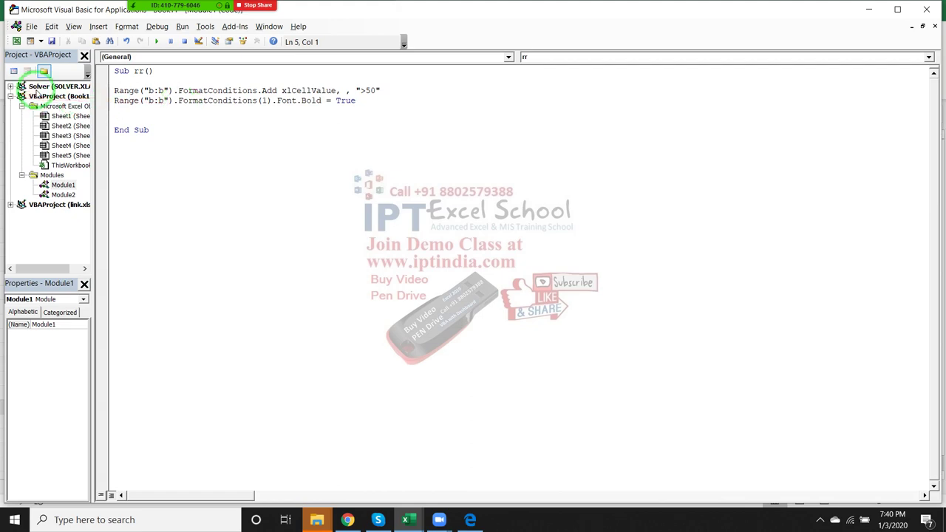
{"action": "key", "text": "alt+F11"}
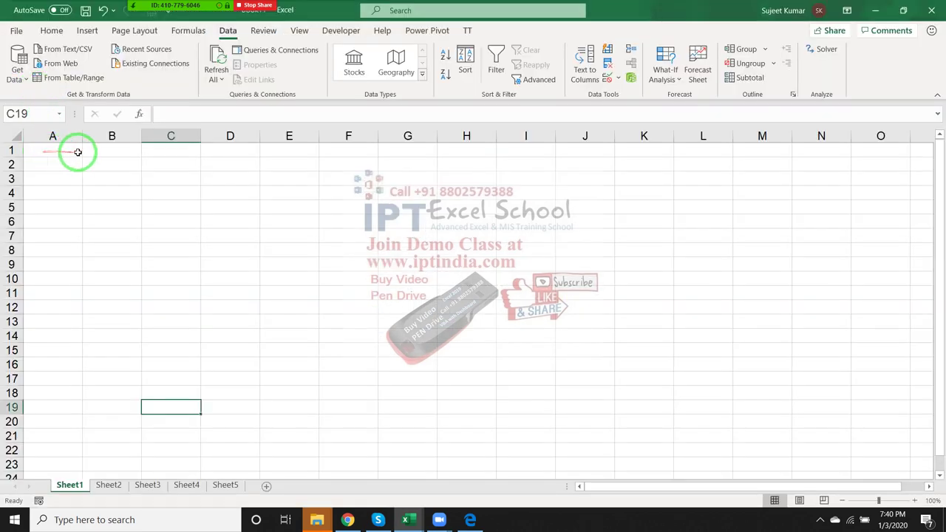
{"action": "key", "text": "alt+F11"}
{"action": "left_click_drag", "start_coordinate": [96, 144], "coordinate": [238, 100]}
{"action": "left_click", "coordinate": [156, 41]}
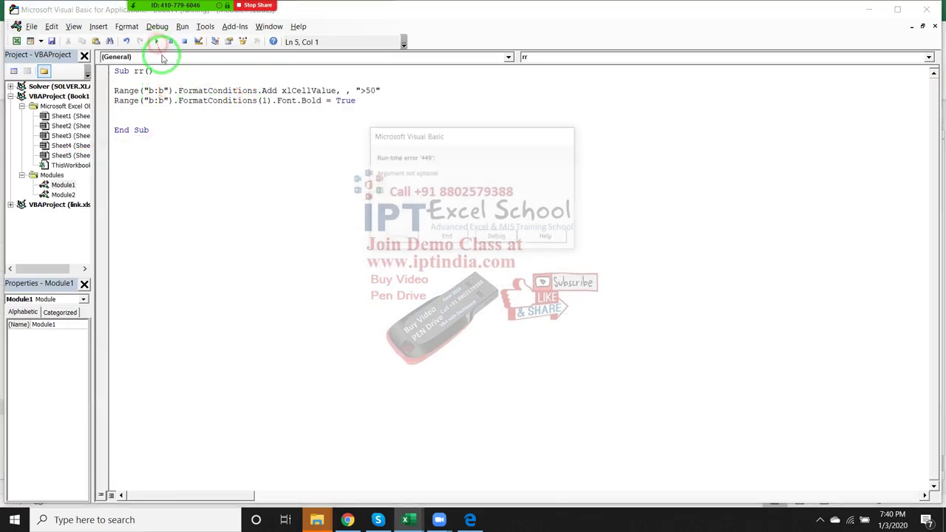
{"action": "left_click", "coordinate": [494, 237]}
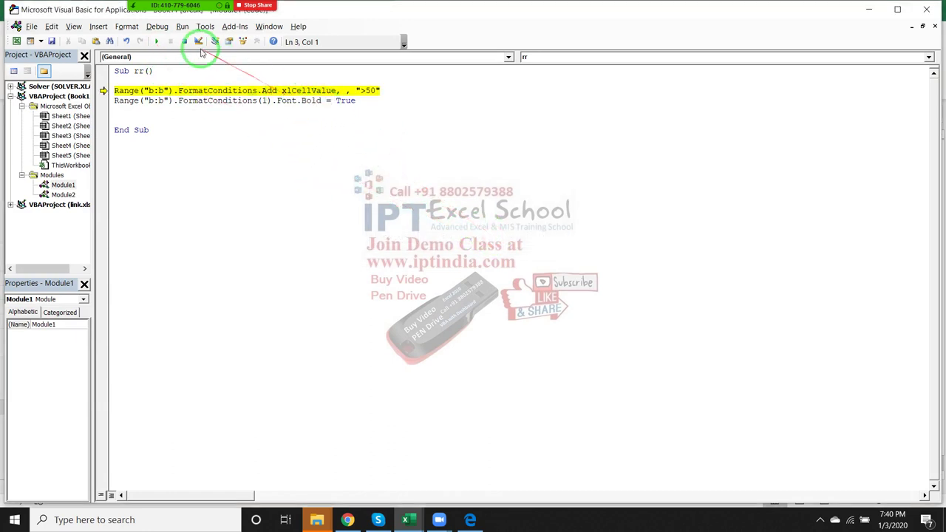
{"action": "left_click", "coordinate": [157, 42]}
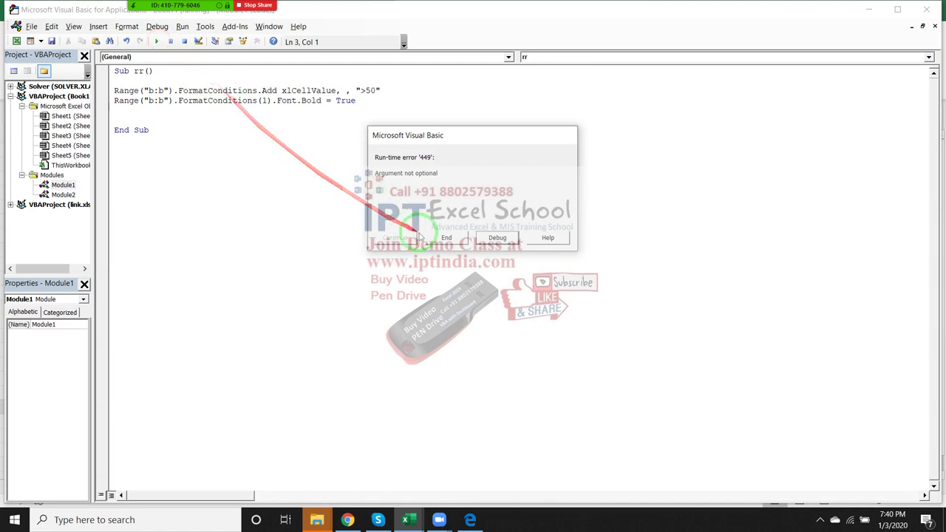
{"action": "left_click", "coordinate": [443, 238]}
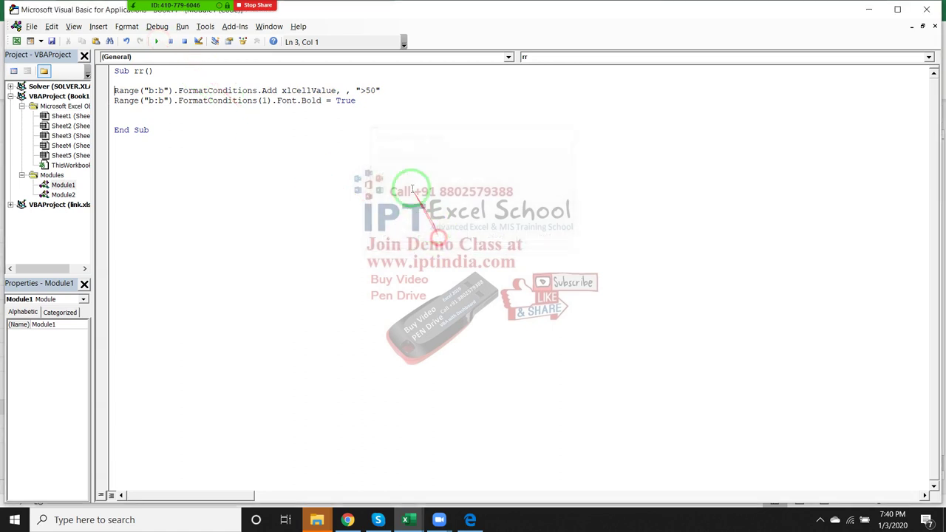
{"action": "left_click", "coordinate": [353, 91]}
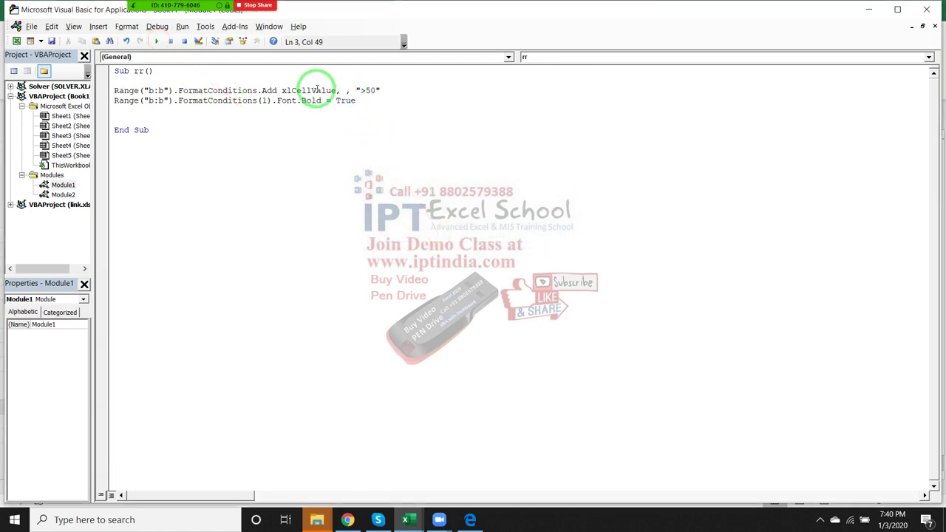
Inspect the Add line's xlCellValue, empty Operator and ">50" argument slots in Sub rr.
{"action": "left_click", "coordinate": [278, 91]}
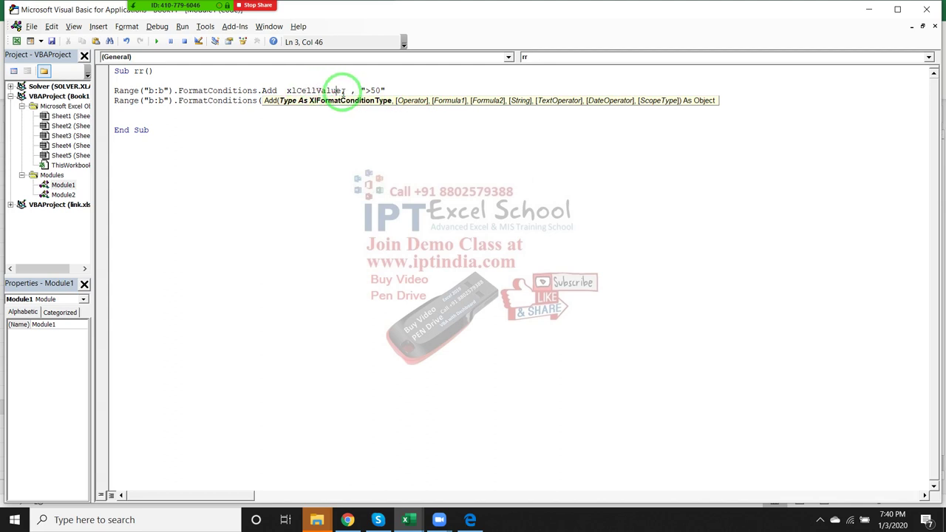
{"action": "left_click", "coordinate": [348, 91]}
{"action": "type", "text": ","}
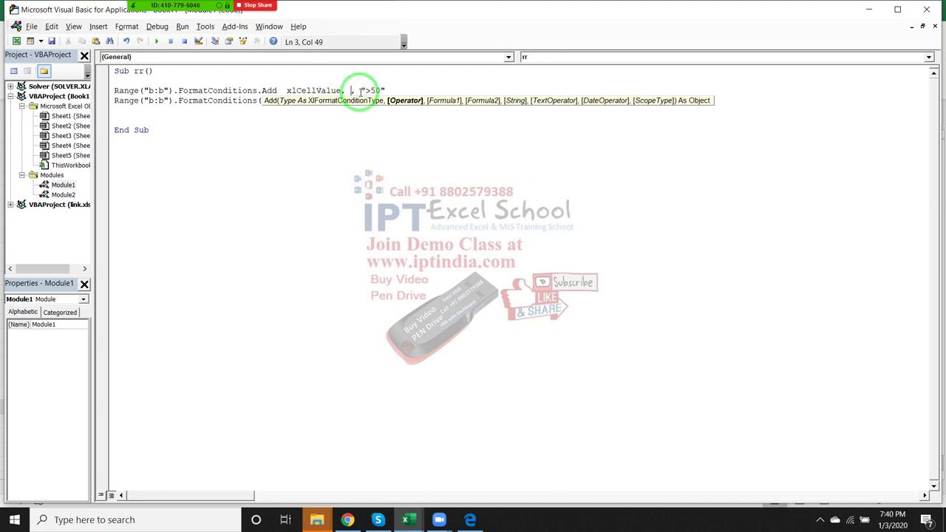
{"action": "left_click", "coordinate": [361, 90]}
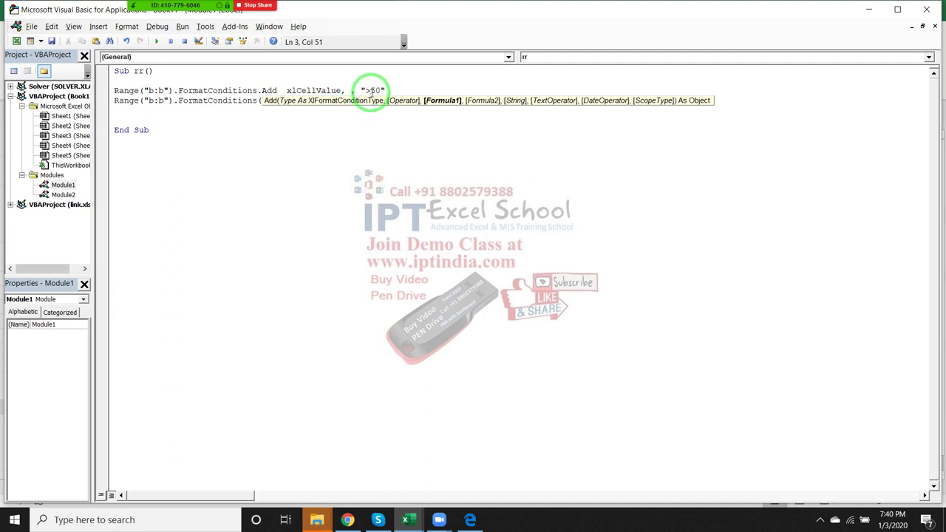
{"action": "left_click", "coordinate": [349, 90]}
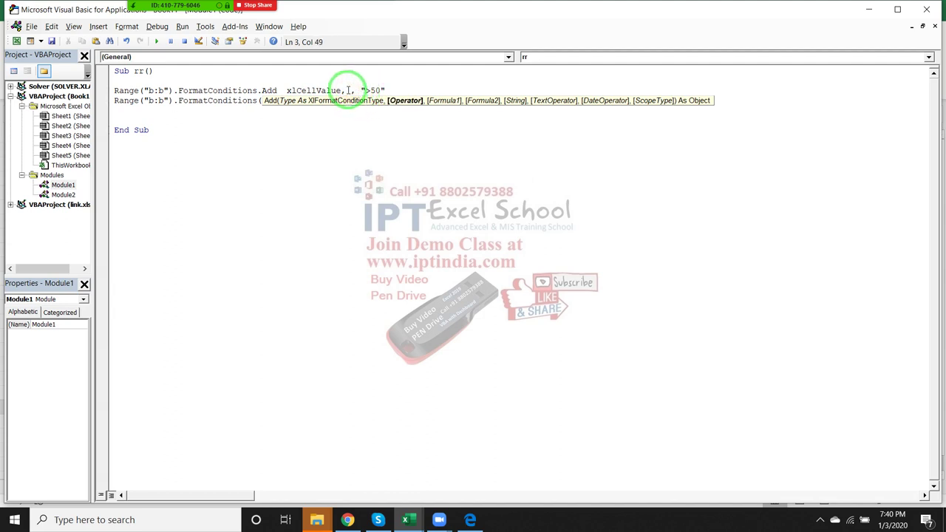
{"action": "left_click", "coordinate": [346, 90]}
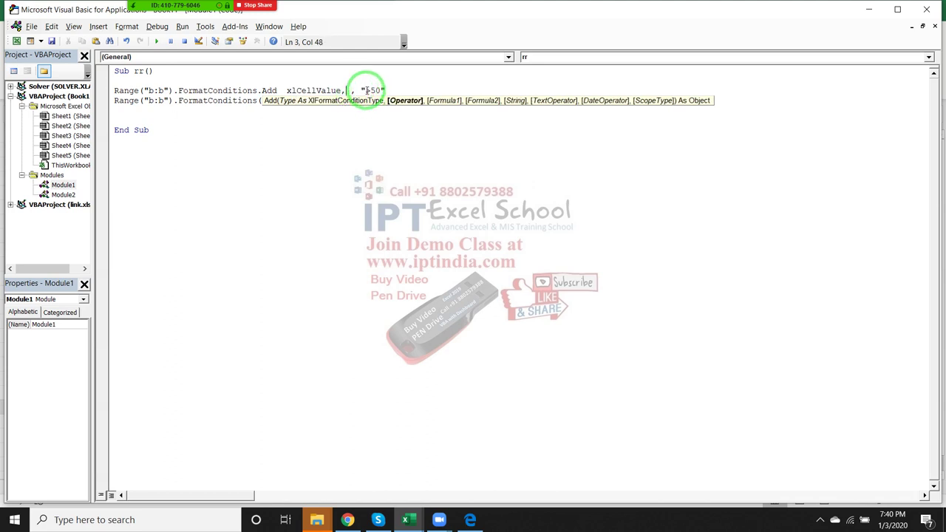
{"action": "left_click", "coordinate": [372, 90]}
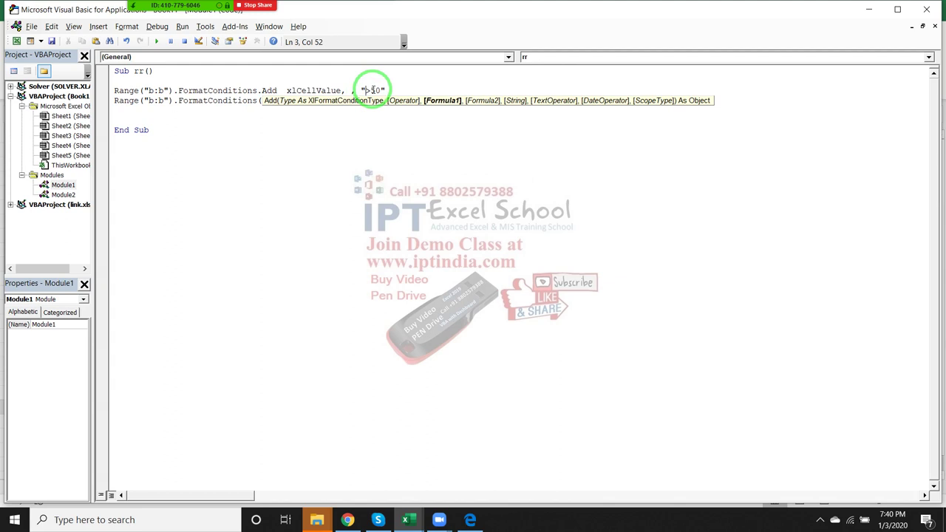
{"action": "left_click", "coordinate": [362, 130]}
Copy the greater-than operator argument from Macro1 and paste it into rr's Add line.
{"action": "double_click", "coordinate": [63, 194]}
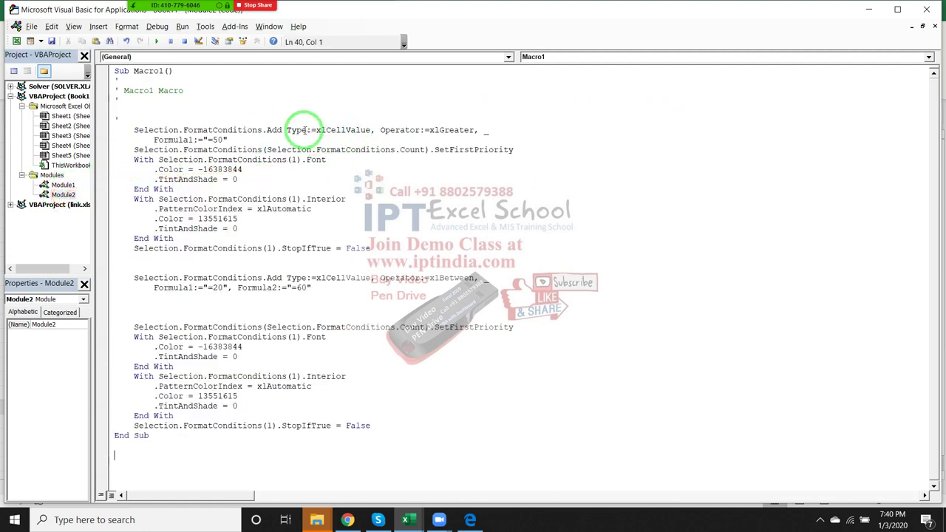
{"action": "left_click_drag", "start_coordinate": [379, 130], "coordinate": [475, 130]}
{"action": "key", "text": "ctrl+c"}
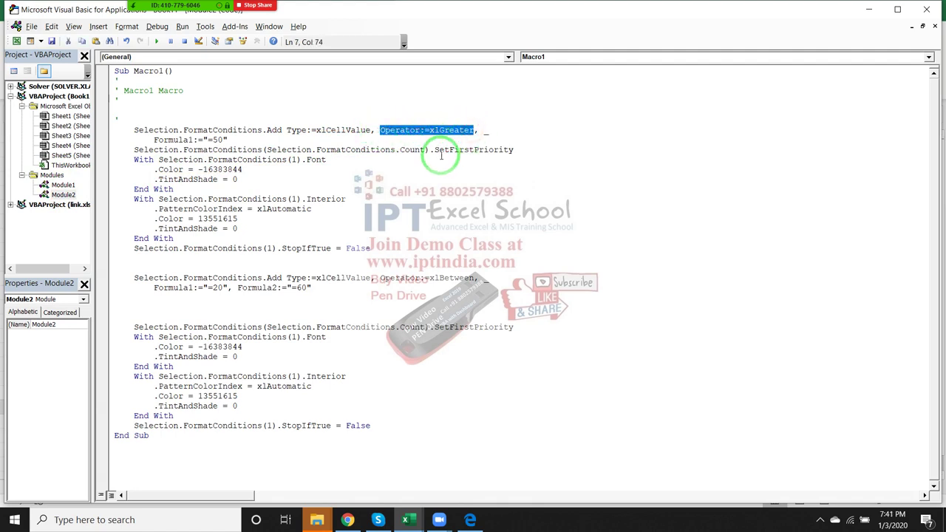
{"action": "left_click", "coordinate": [65, 184]}
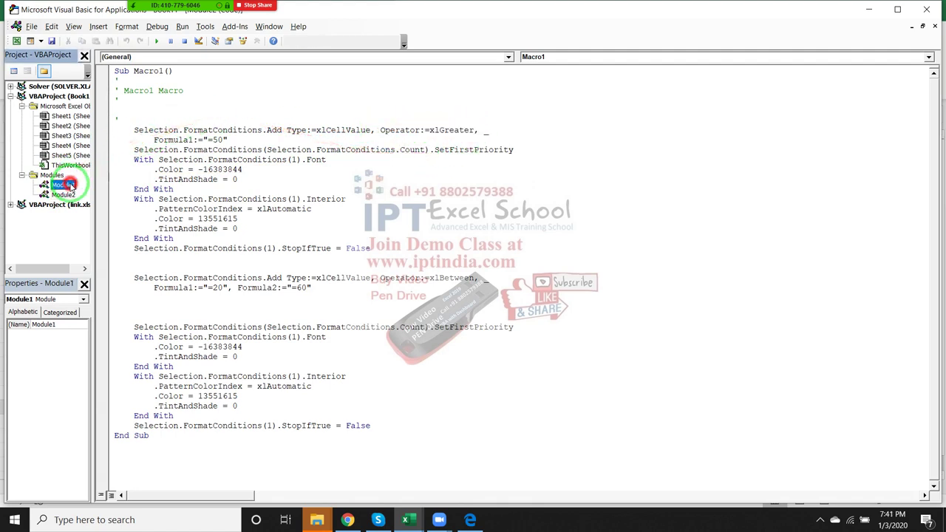
{"action": "double_click", "coordinate": [65, 185]}
{"action": "left_click", "coordinate": [344, 90]}
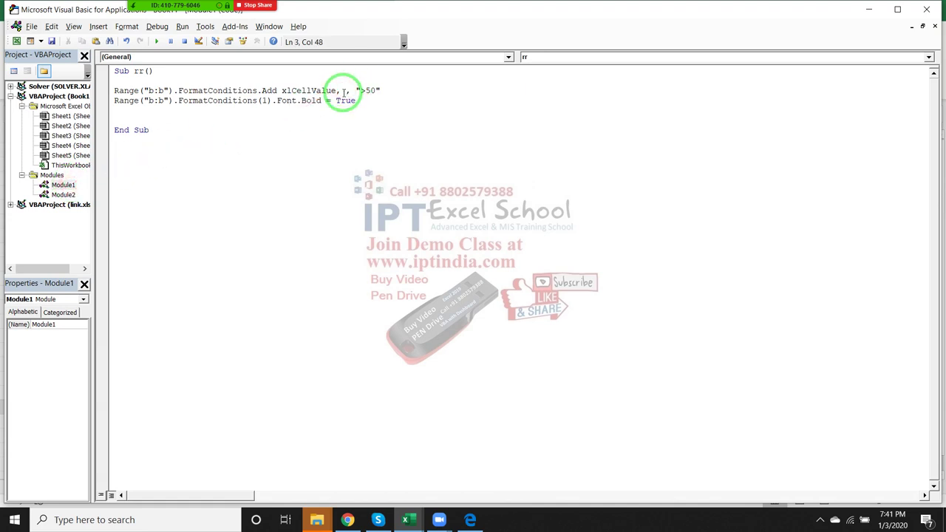
{"action": "key", "text": "ctrl+v"}
{"action": "left_click", "coordinate": [334, 132]}
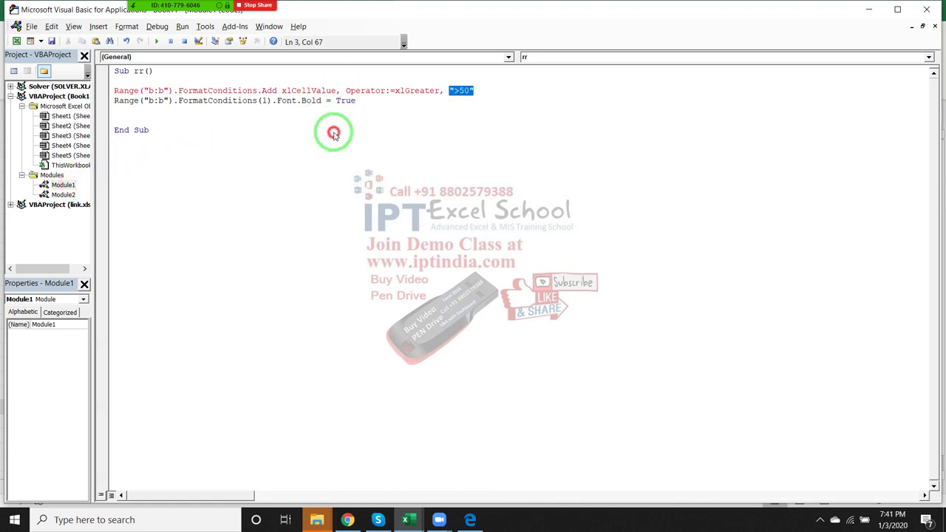
{"action": "left_click", "coordinate": [465, 310]}
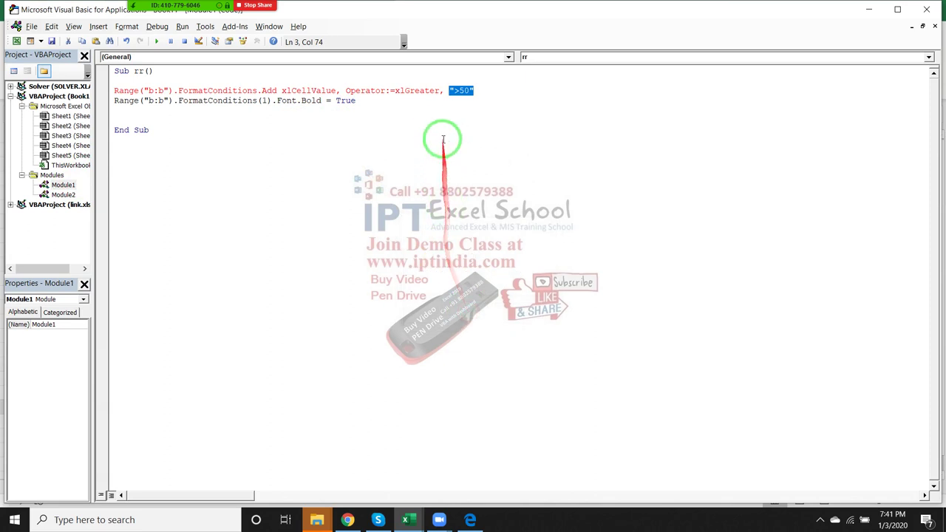
Remove 'Operator:=' so the line reads xlCellValue, xlGreater, ">50", then run rr.
{"action": "left_click", "coordinate": [393, 91]}
{"action": "key", "text": "BackSpace"}
{"action": "key", "text": "BackSpace"}
{"action": "key", "text": "BackSpace"}
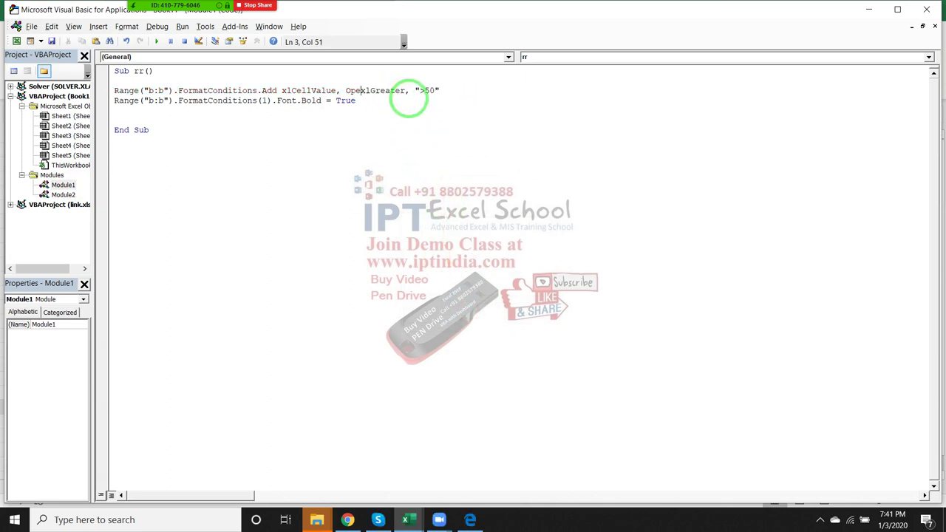
{"action": "key", "text": "BackSpace"}
{"action": "key", "text": "BackSpace"}
{"action": "key", "text": "BackSpace"}
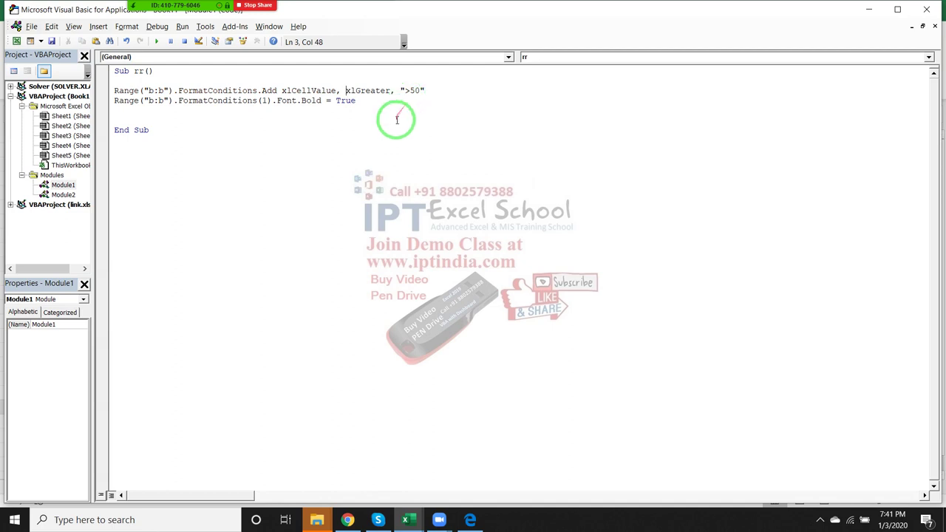
{"action": "left_click", "coordinate": [392, 114]}
{"action": "left_click", "coordinate": [208, 102]}
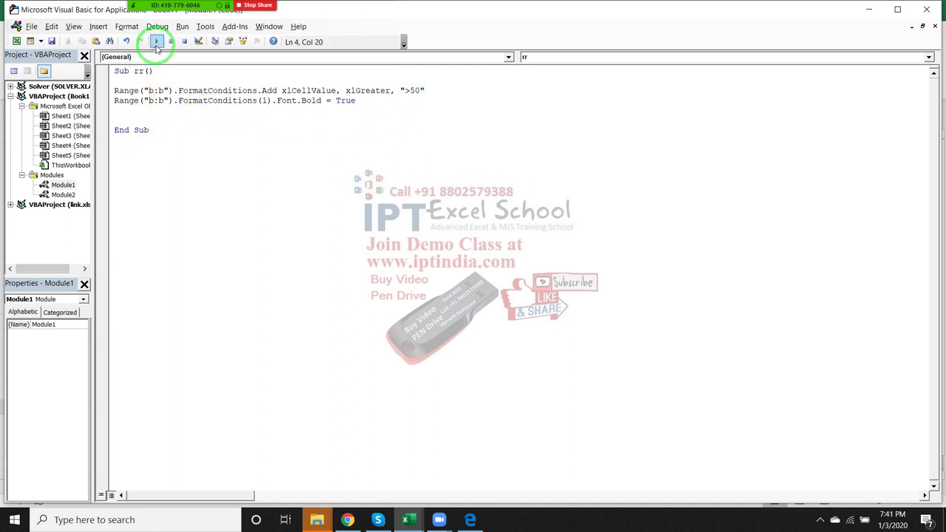
{"action": "left_click", "coordinate": [156, 42]}
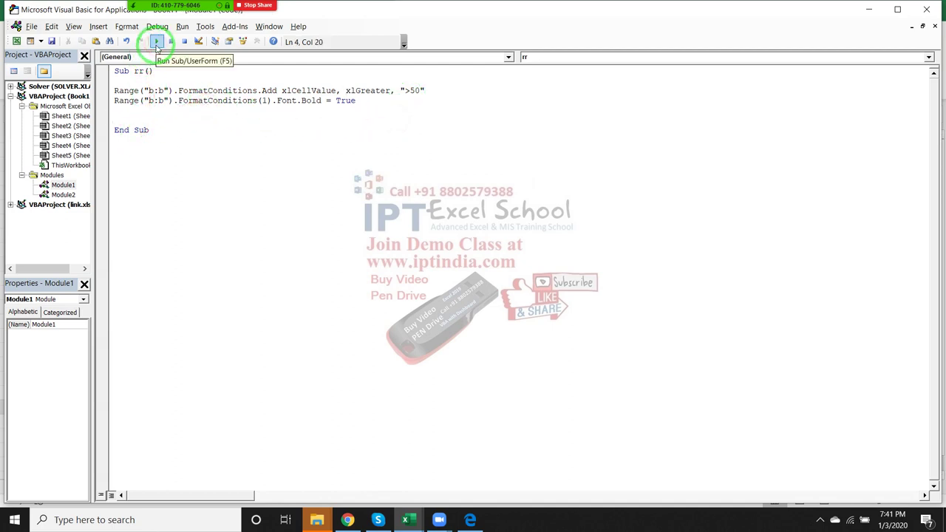
{"action": "double_click", "coordinate": [377, 92]}
Enter test values 56 in B3 and 10 in B4 on the worksheet.
{"action": "key", "text": "alt+F11"}
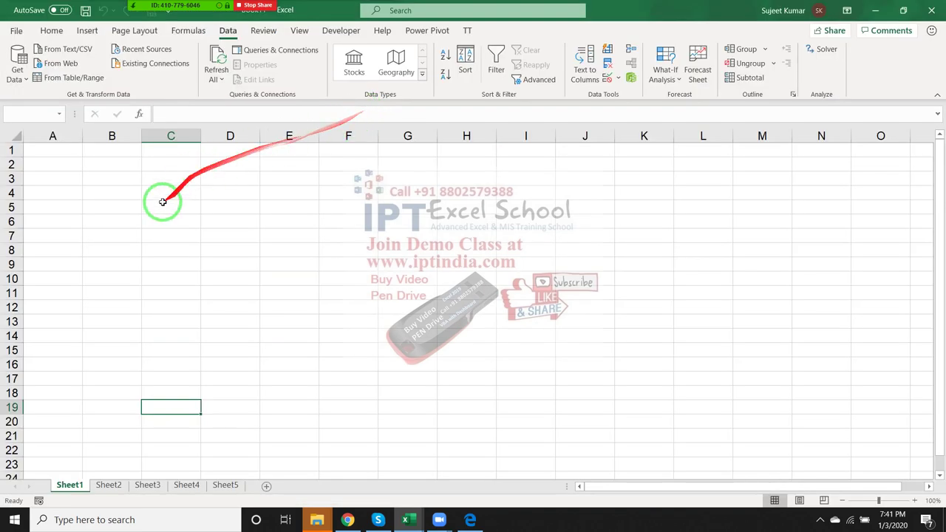
{"action": "left_click", "coordinate": [129, 178]}
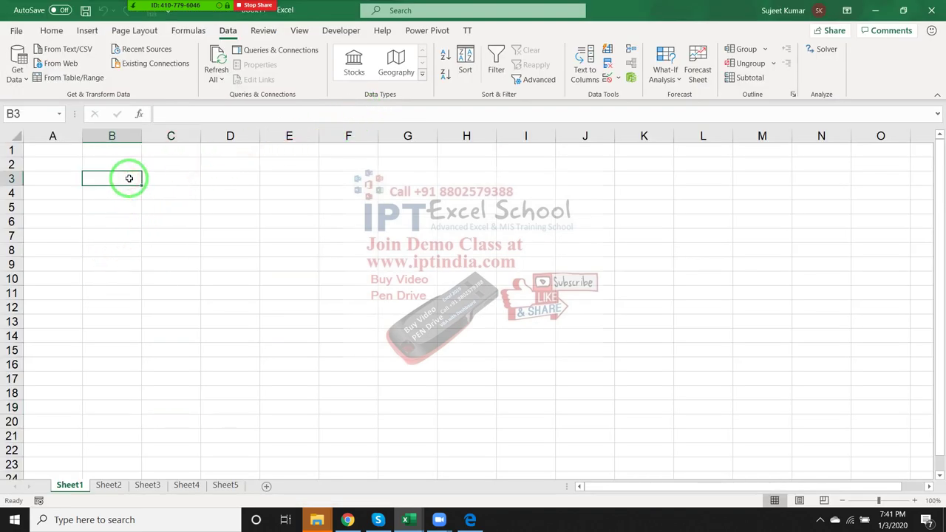
{"action": "type", "text": "56"}
{"action": "key", "text": "Return"}
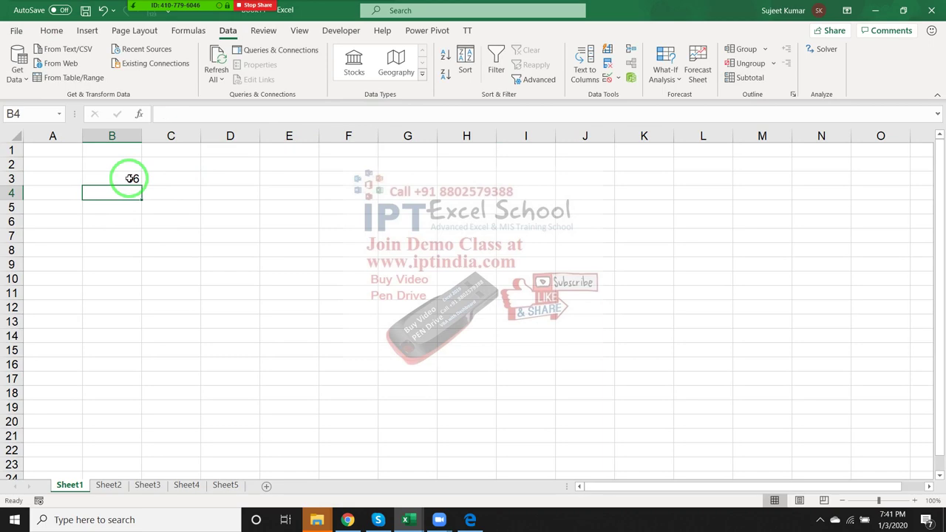
{"action": "type", "text": "10"}
{"action": "key", "text": "Return"}
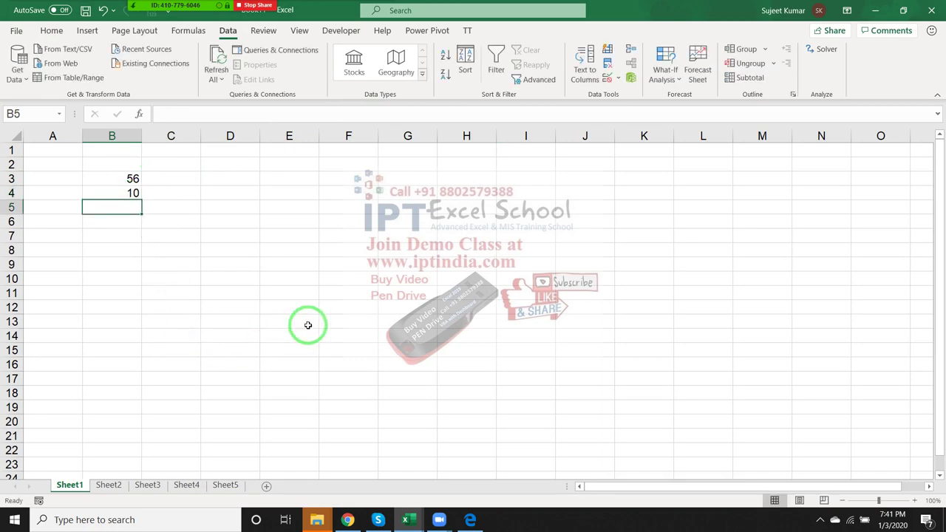
Compare the rr macro's xlGreater condition in the VBA editor with the worksheet values.
{"action": "key", "text": "alt+F11"}
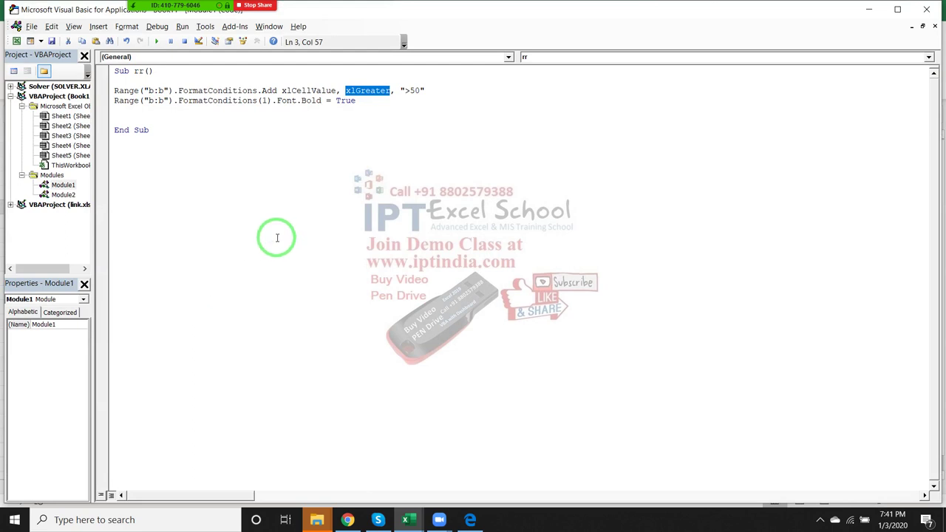
{"action": "left_click", "coordinate": [277, 237]}
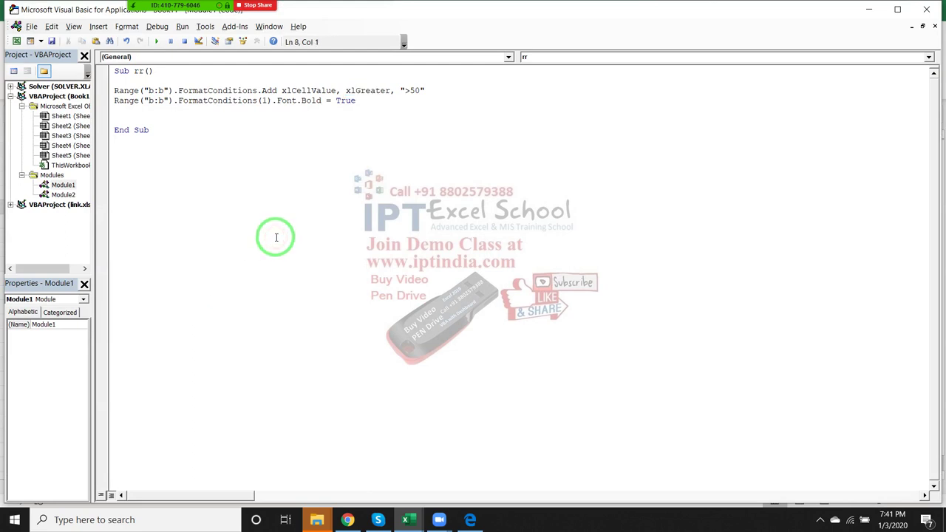
{"action": "key", "text": "alt+F11"}
{"action": "key", "text": "alt+F11"}
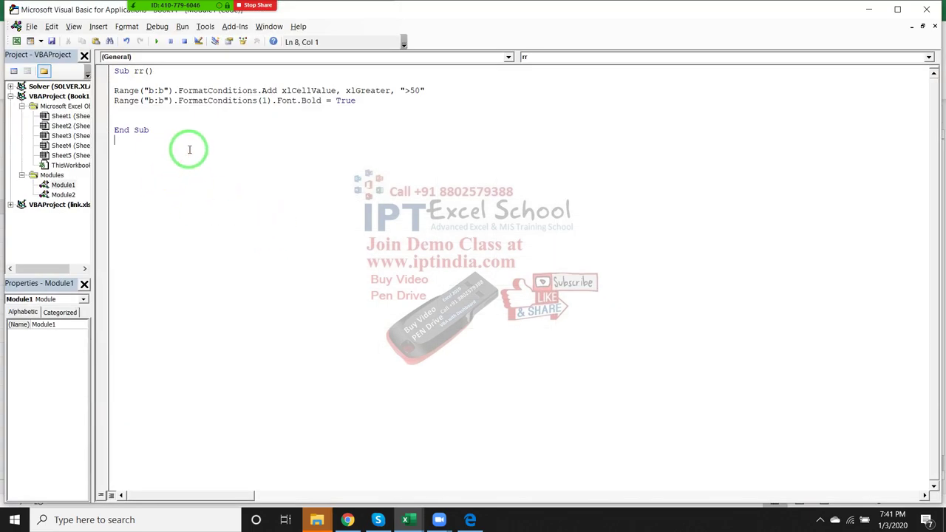
{"action": "key", "text": "alt+F11"}
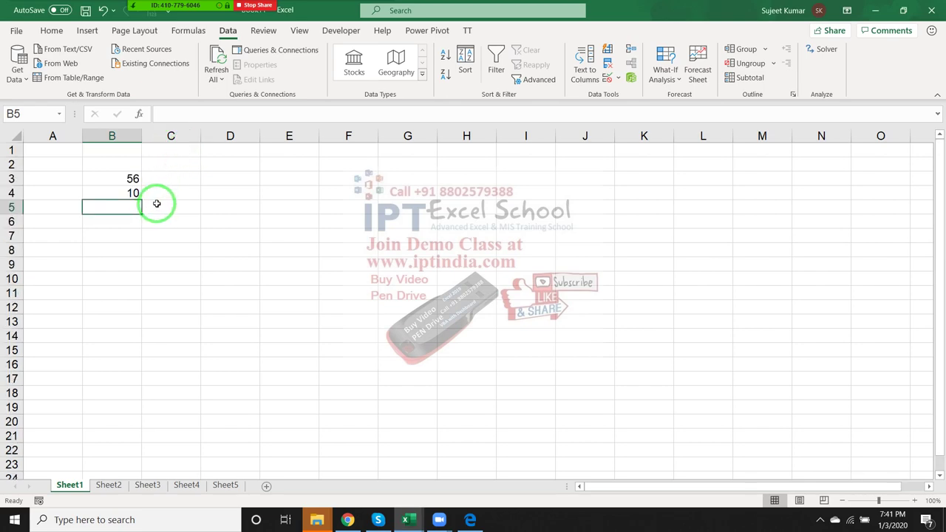
{"action": "key", "text": "alt+F11"}
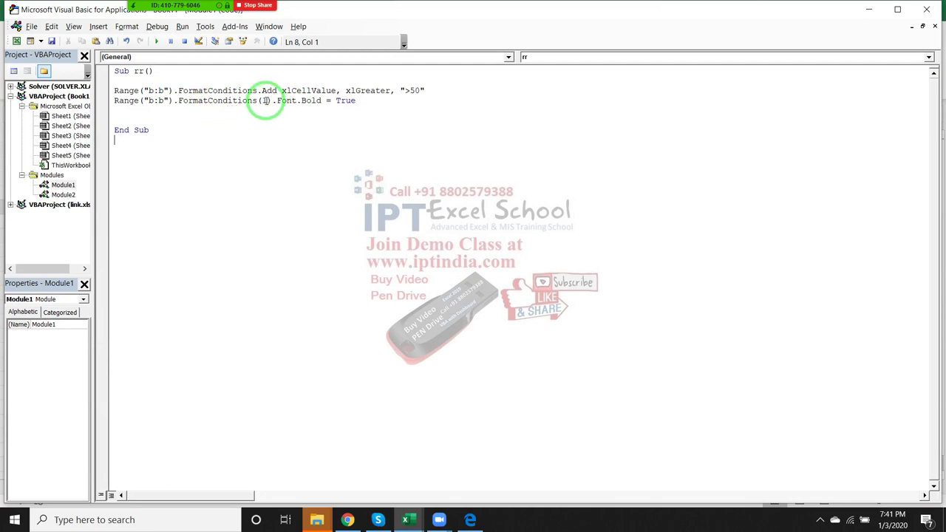
{"action": "left_click_drag", "start_coordinate": [264, 99], "coordinate": [190, 107]}
{"action": "mouse_move", "coordinate": [207, 44]}
{"action": "left_mouse_down"}
{"action": "mouse_move", "coordinate": [249, 95]}
{"action": "mouse_move", "coordinate": [186, 50]}
{"action": "left_mouse_up"}
Enter 56 in A2 and move the selection to B3.
{"action": "key", "text": "alt+F11"}
{"action": "left_click", "coordinate": [50, 159]}
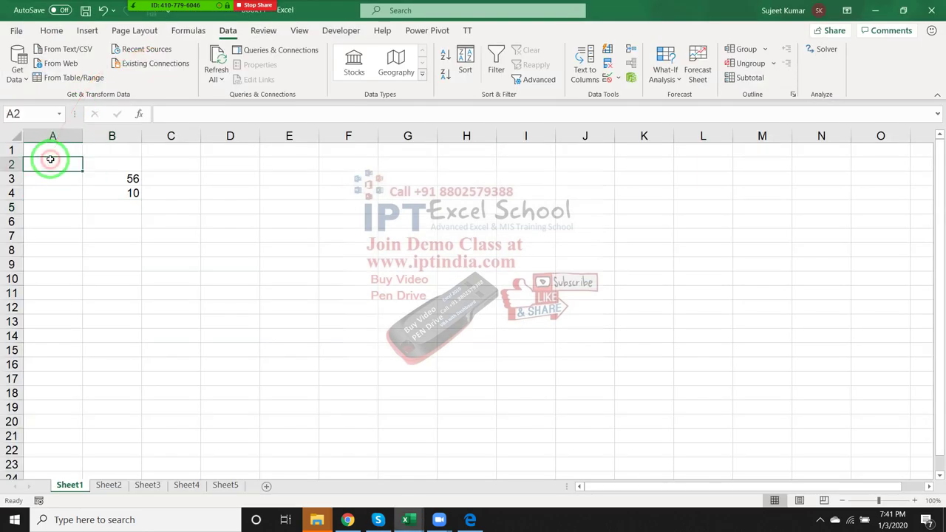
{"action": "type", "text": "56"}
{"action": "key", "text": "Return"}
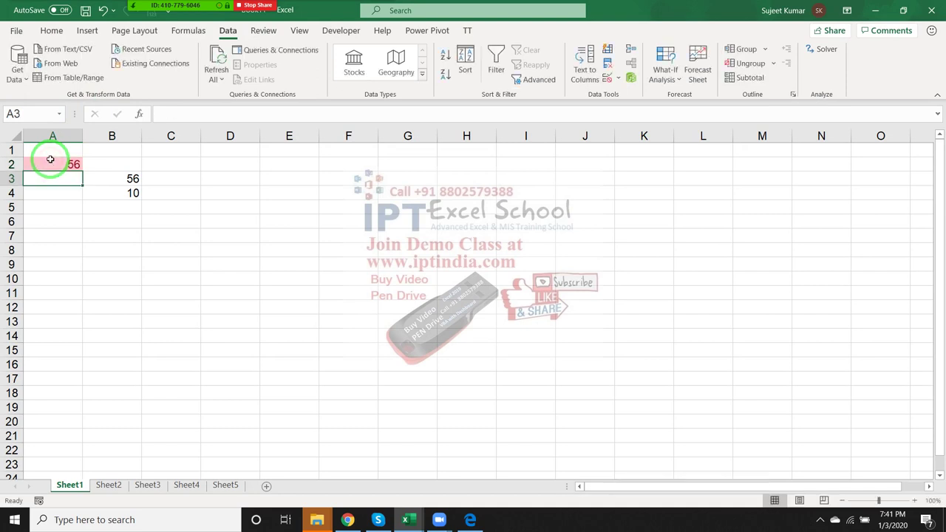
{"action": "left_click", "coordinate": [49, 159]}
{"action": "key", "text": "Right"}
{"action": "key", "text": "Down"}
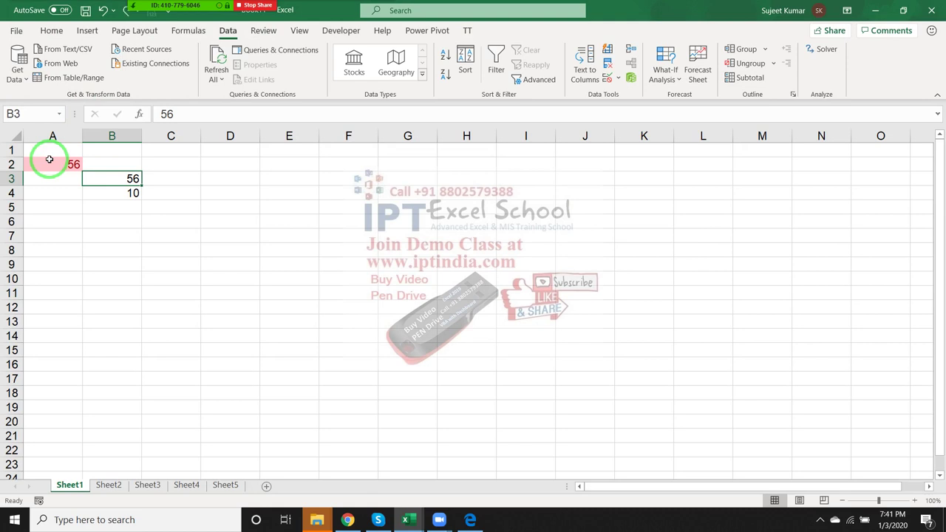
Run the rr macro again and check the worksheet result around B5.
{"action": "key", "text": "alt+F11"}
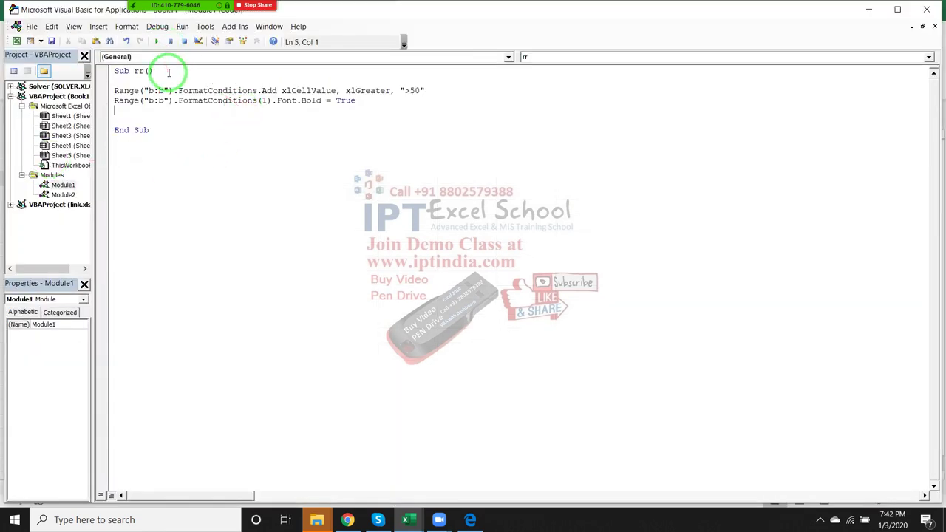
{"action": "left_click", "coordinate": [155, 43]}
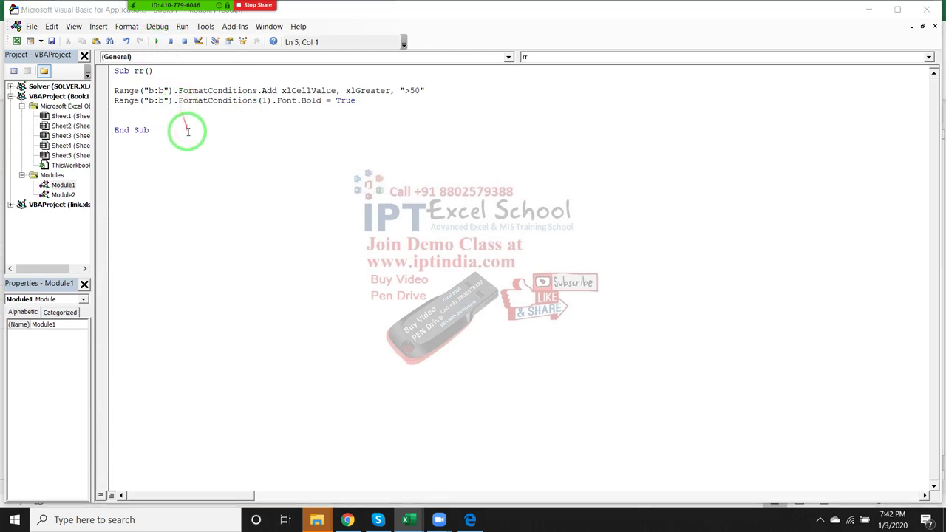
{"action": "key", "text": "alt+F11"}
{"action": "left_click", "coordinate": [150, 218]}
{"action": "left_click", "coordinate": [121, 207]}
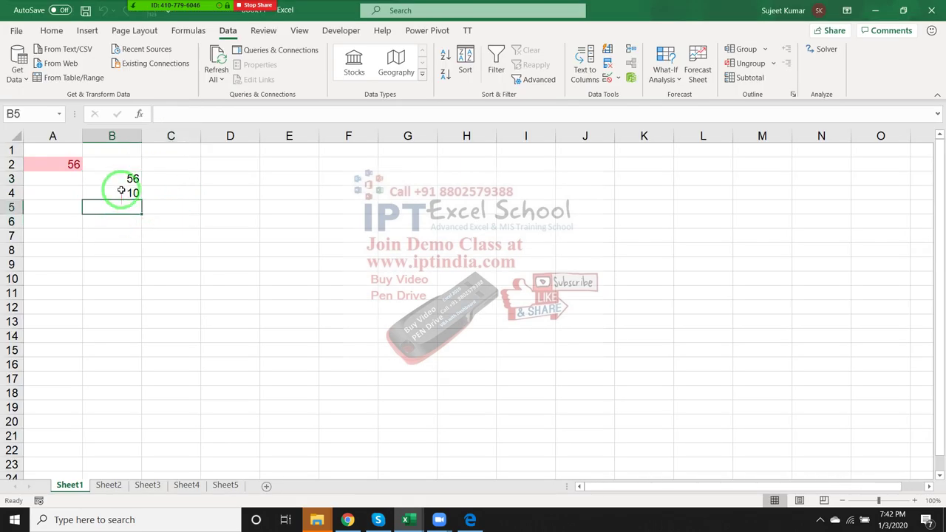
Select column B and open its Conditional Formatting Rules Manager.
{"action": "left_click", "coordinate": [120, 179]}
{"action": "left_click", "coordinate": [124, 145]}
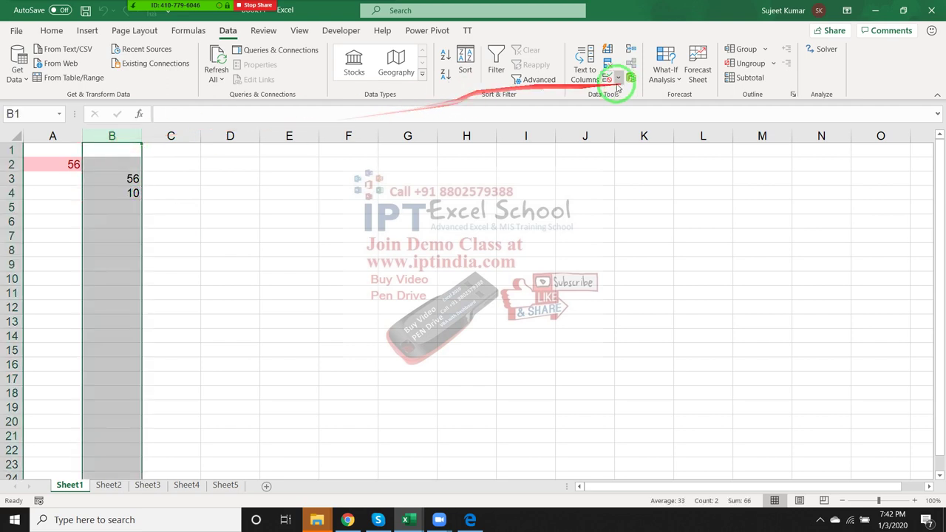
{"action": "left_click", "coordinate": [52, 31]}
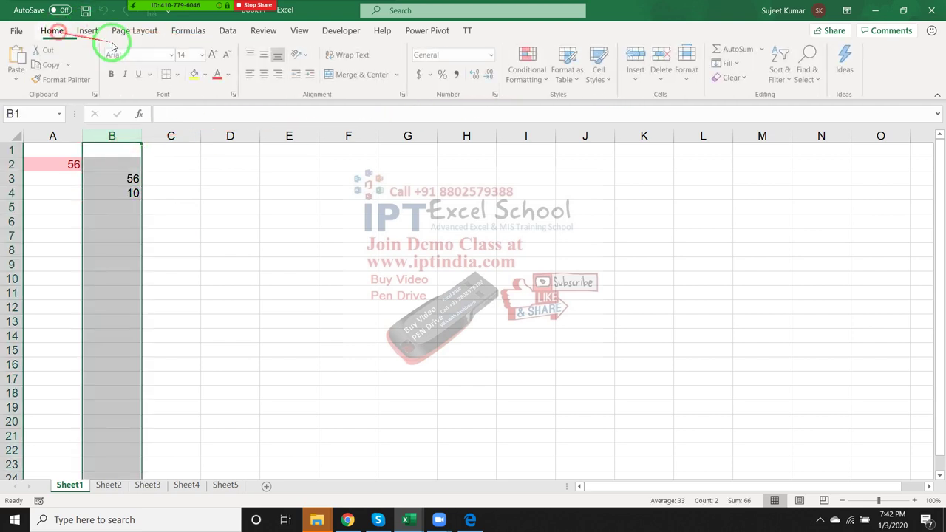
{"action": "left_click", "coordinate": [545, 87]}
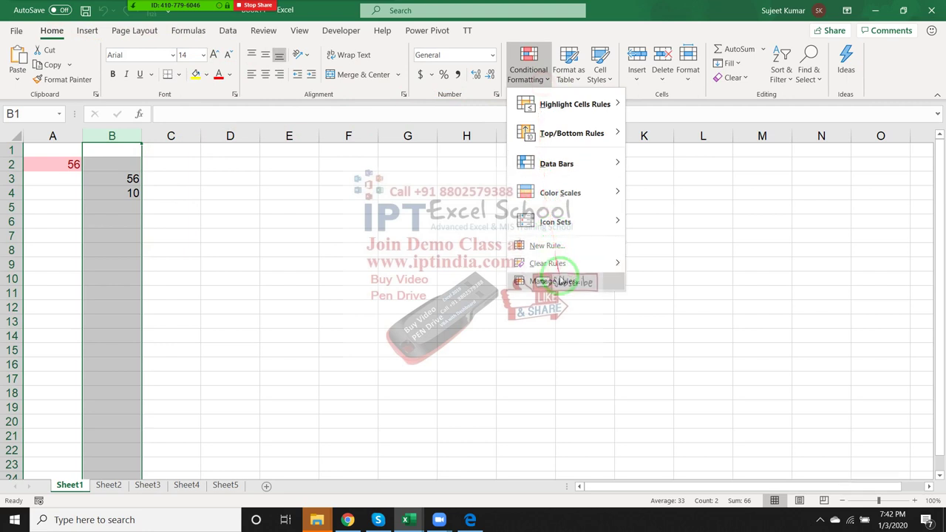
{"action": "left_click", "coordinate": [555, 279]}
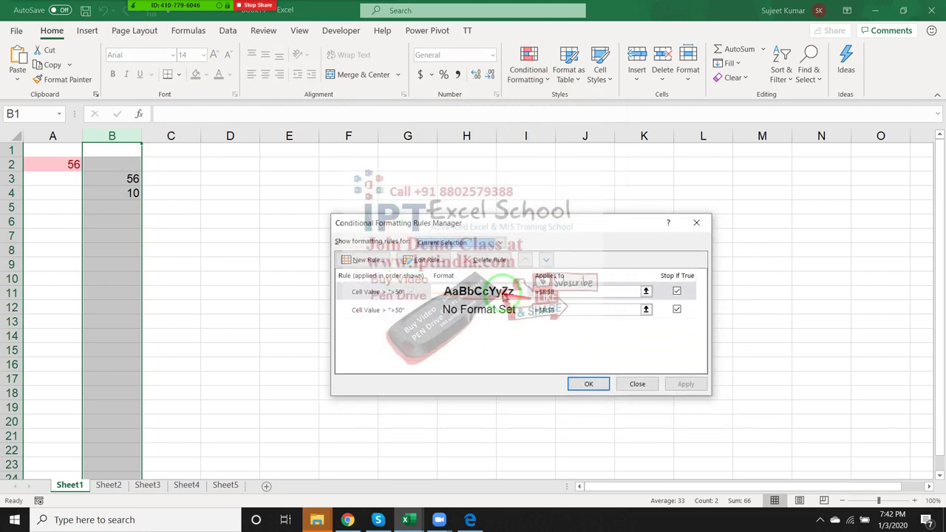
Inspect the first bold rule's settings unchanged, close the manager and return to the VBA editor.
{"action": "left_click", "coordinate": [416, 294]}
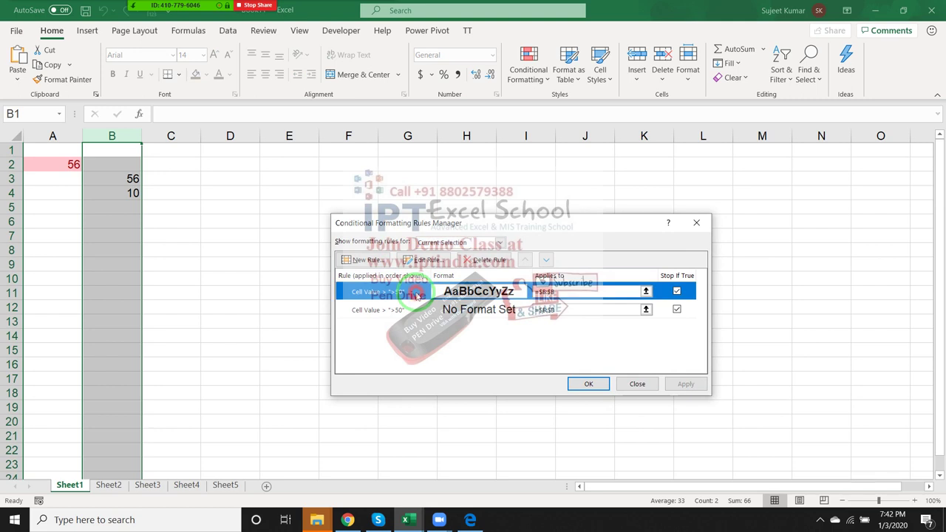
{"action": "double_click", "coordinate": [417, 294]}
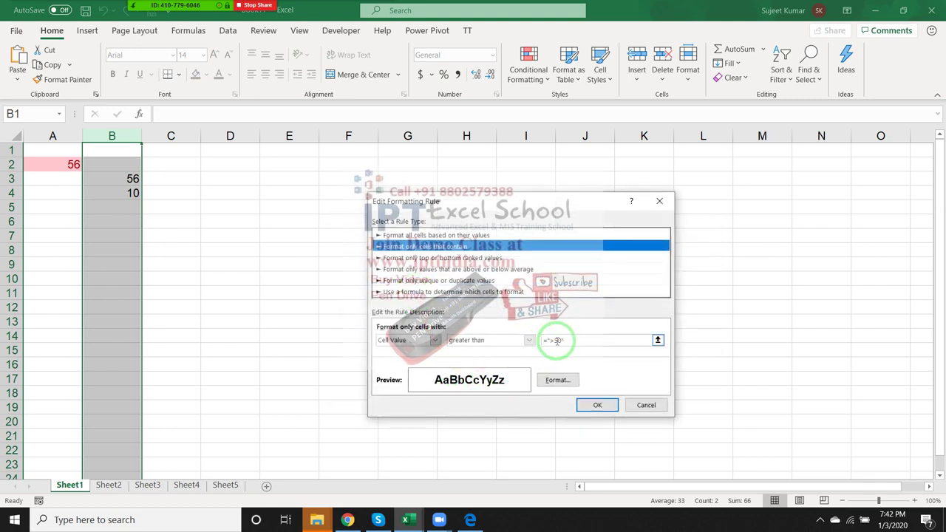
{"action": "left_click", "coordinate": [664, 201]}
{"action": "left_click", "coordinate": [697, 224]}
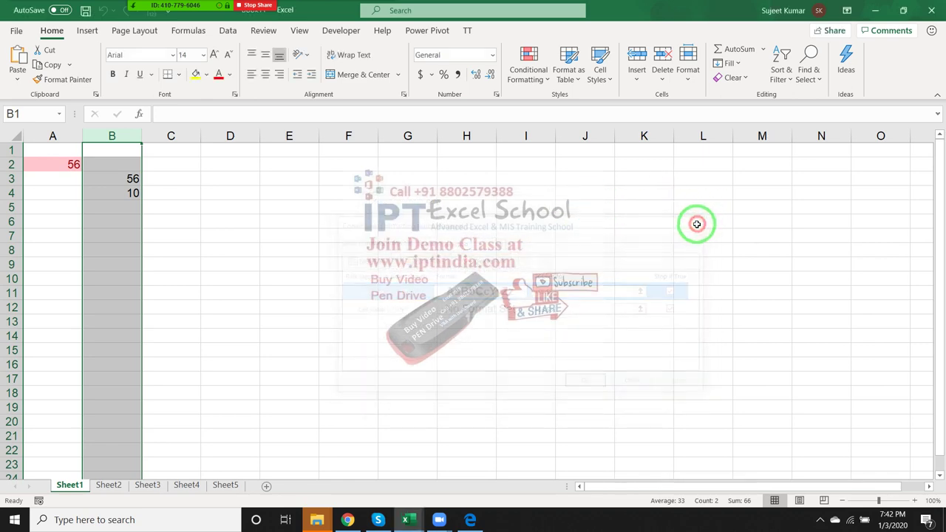
{"action": "key", "text": "alt+Tab"}
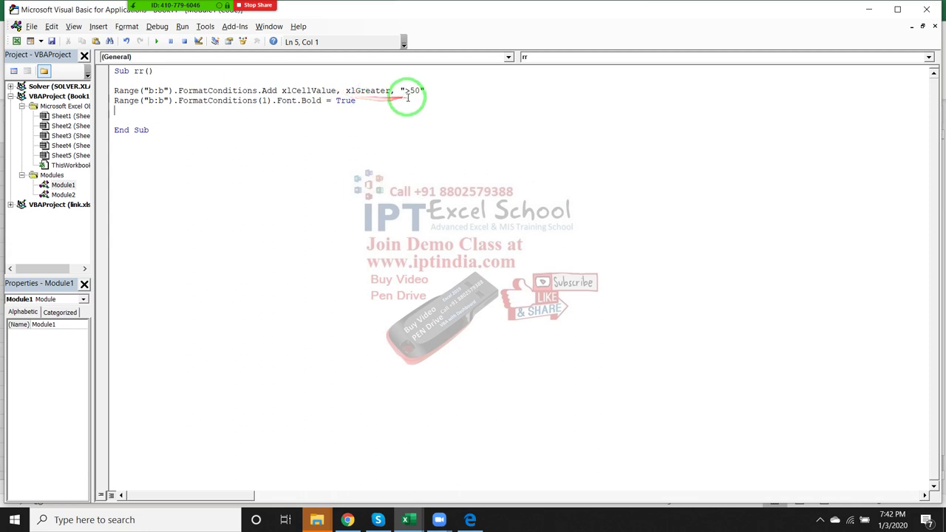
Compare with Module2's recorded macro, change rr's criterion from ">50" to "=50" and run it.
{"action": "left_click", "coordinate": [405, 92]}
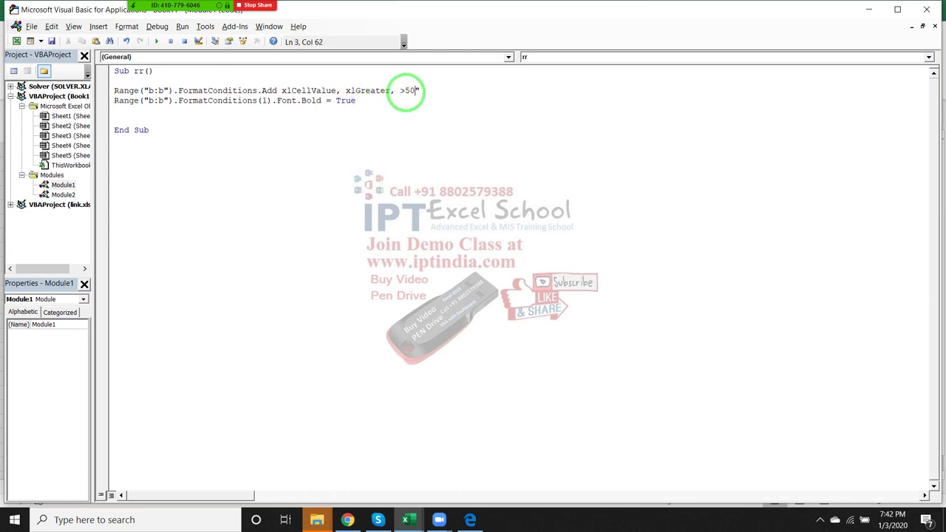
{"action": "double_click", "coordinate": [63, 194]}
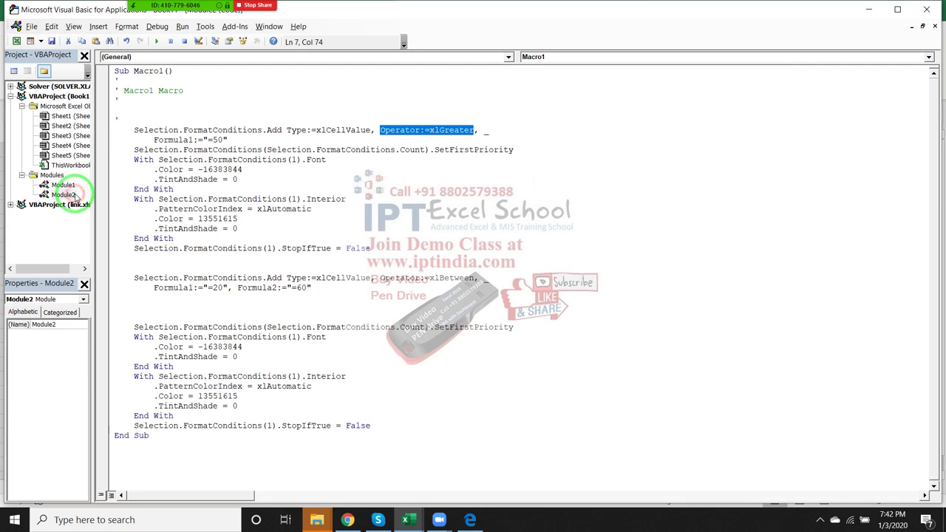
{"action": "left_click", "coordinate": [213, 139]}
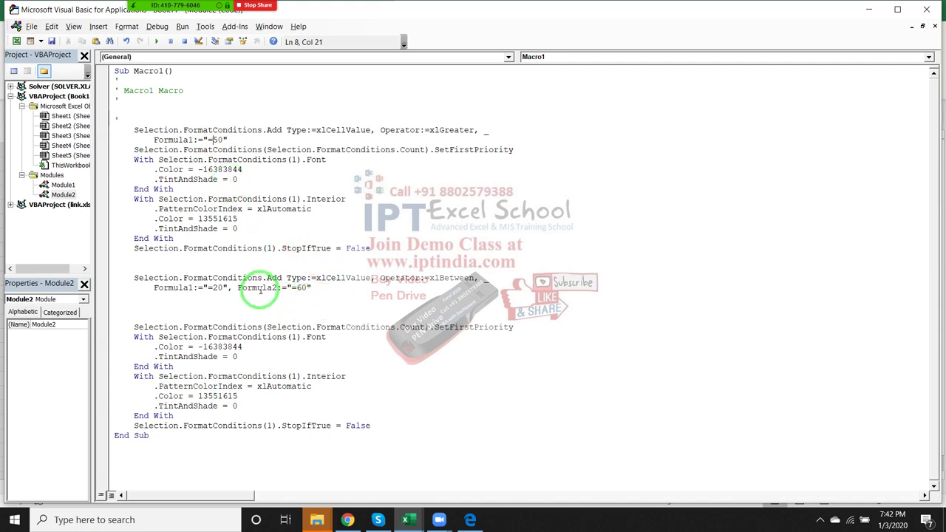
{"action": "double_click", "coordinate": [62, 185]}
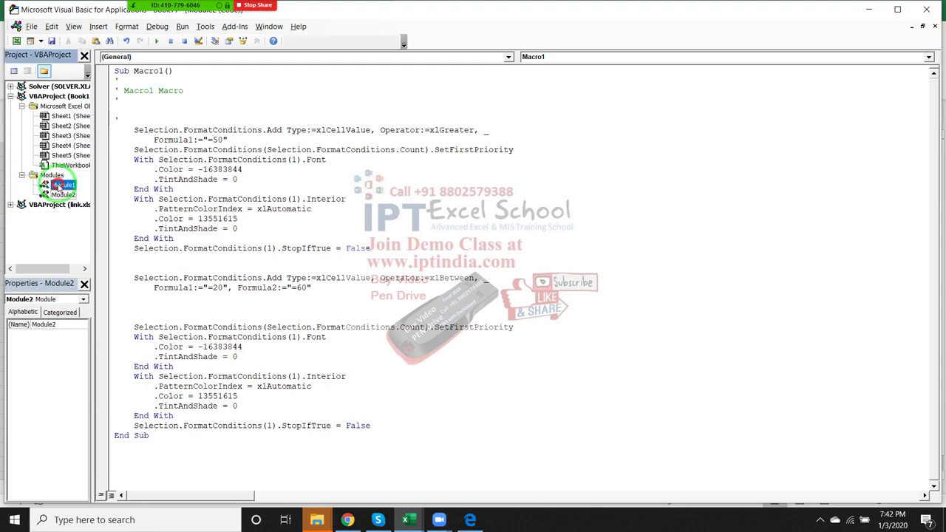
{"action": "double_click", "coordinate": [409, 91]}
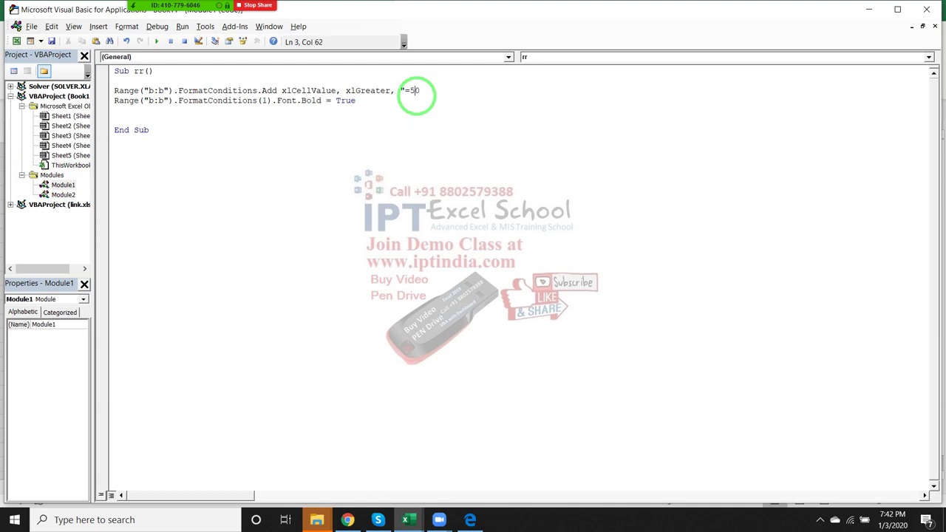
{"action": "left_click", "coordinate": [432, 118]}
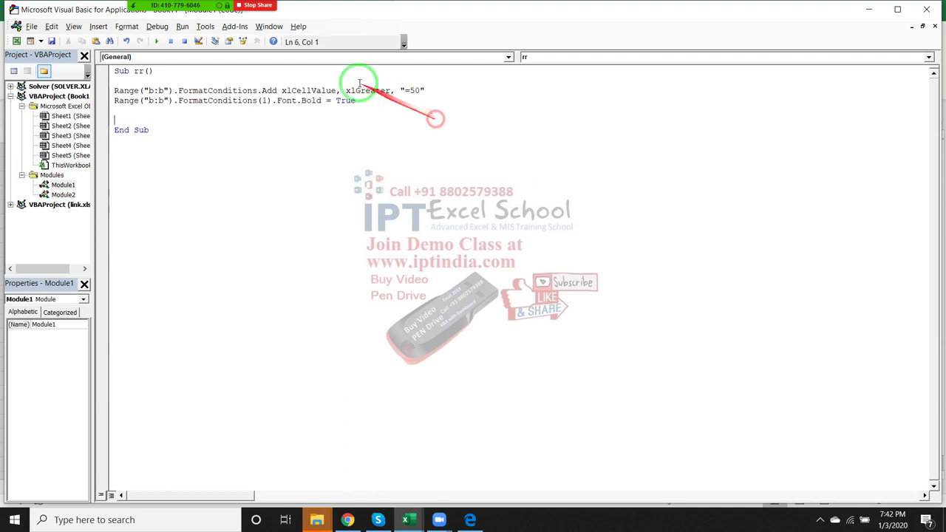
{"action": "left_click", "coordinate": [159, 43]}
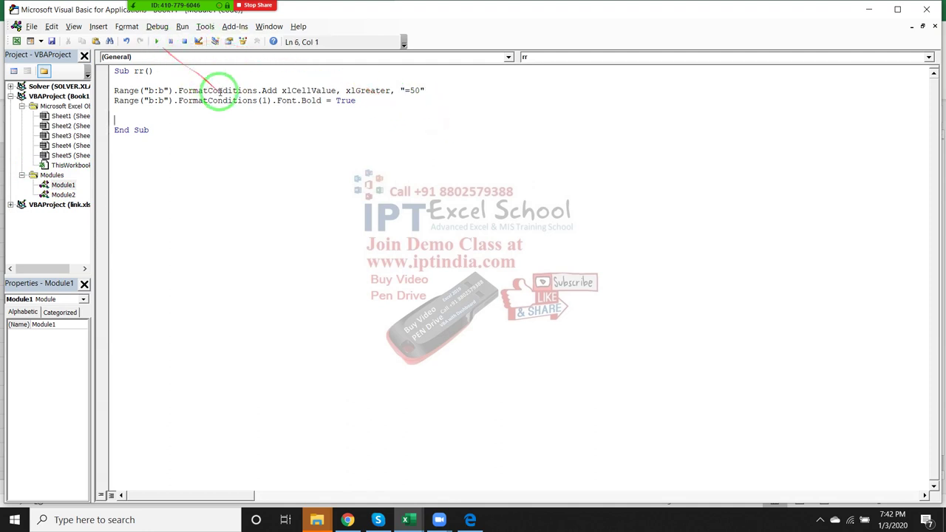
Enter 65 in B5 and 10 in B6 on the worksheet.
{"action": "key", "text": "alt+F11"}
{"action": "left_click", "coordinate": [226, 174]}
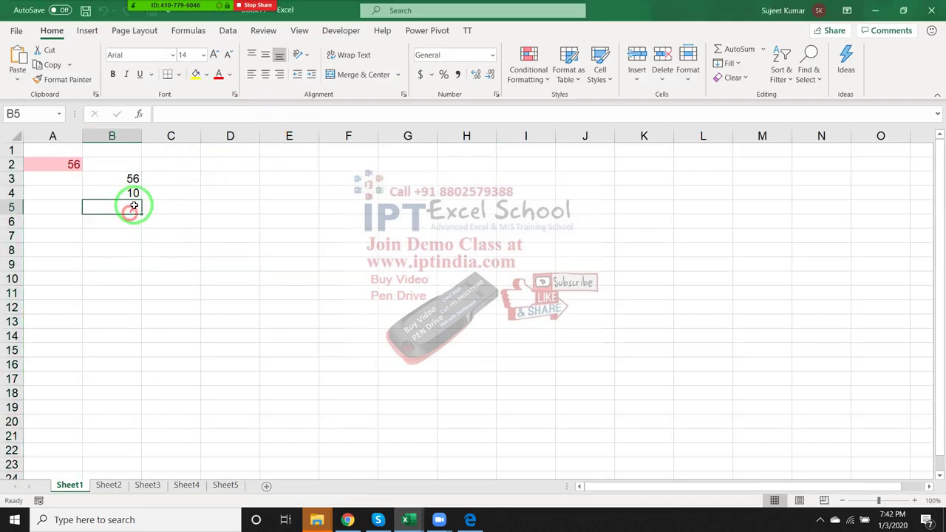
{"action": "left_click", "coordinate": [132, 207]}
{"action": "type", "text": "65"}
{"action": "key", "text": "Return"}
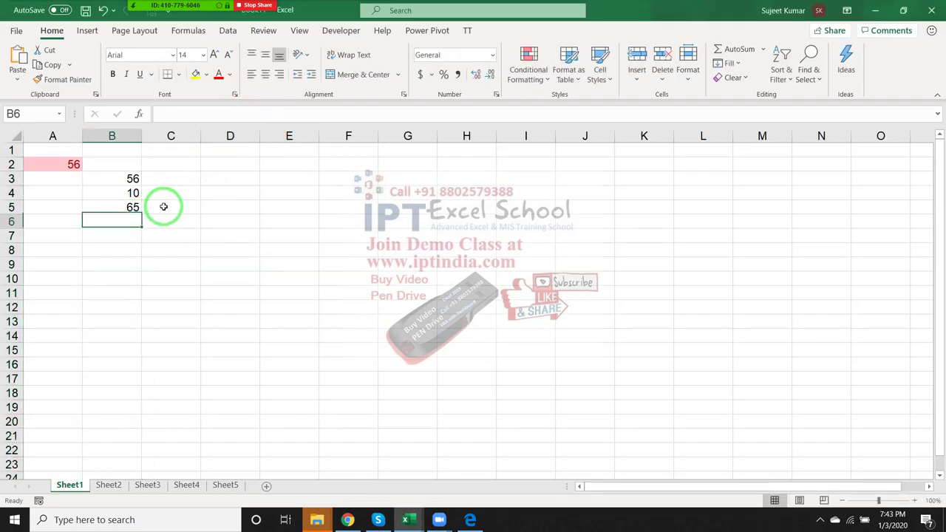
{"action": "type", "text": "10"}
{"action": "key", "text": "Return"}
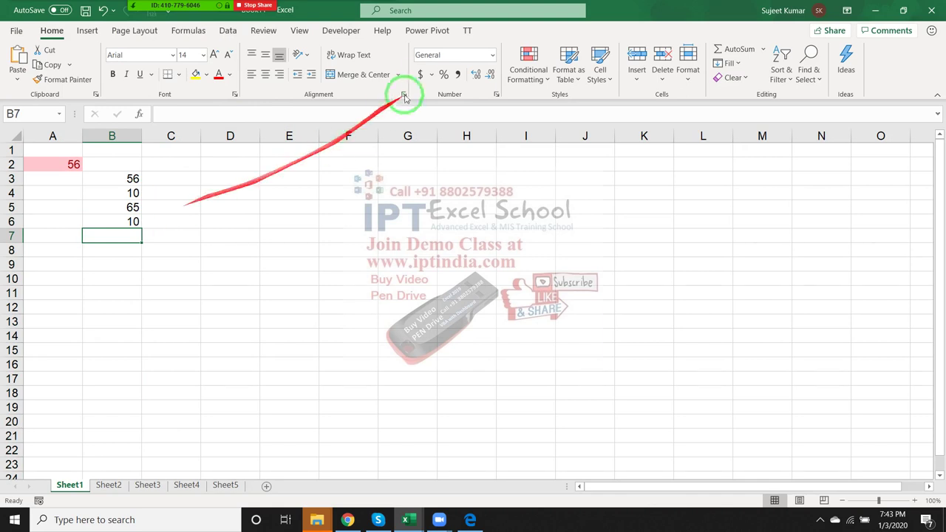
Inspect column B's three conditional formatting rules, including the Cell Value > 50 rule.
{"action": "left_click", "coordinate": [532, 71]}
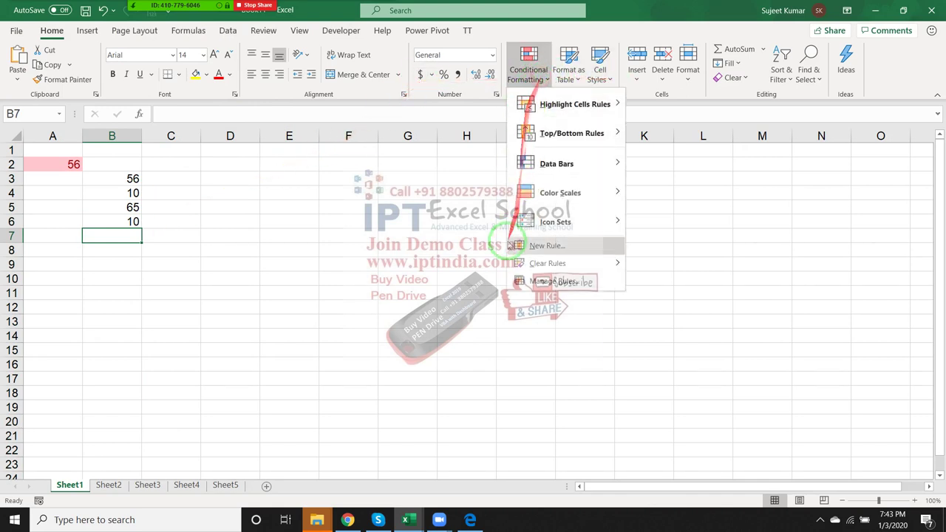
{"action": "left_click", "coordinate": [554, 281]}
{"action": "double_click", "coordinate": [500, 295]}
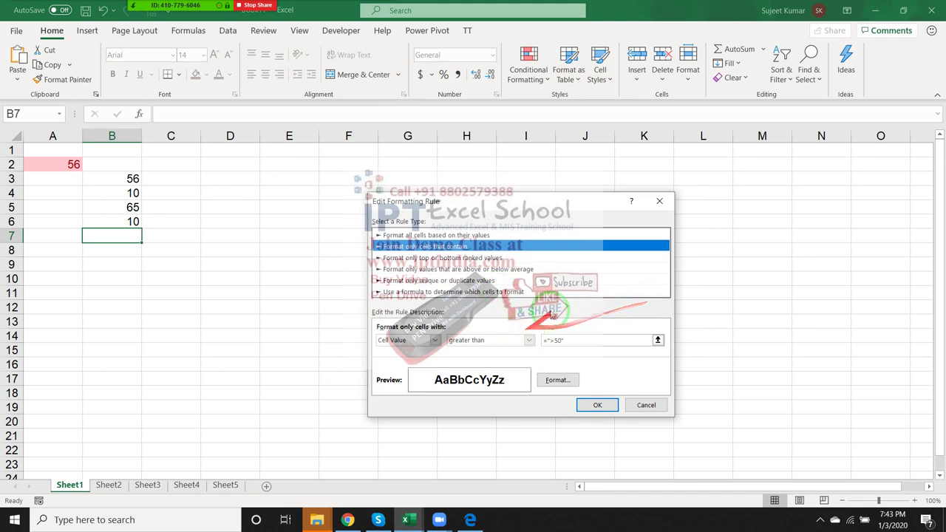
{"action": "left_click", "coordinate": [660, 201]}
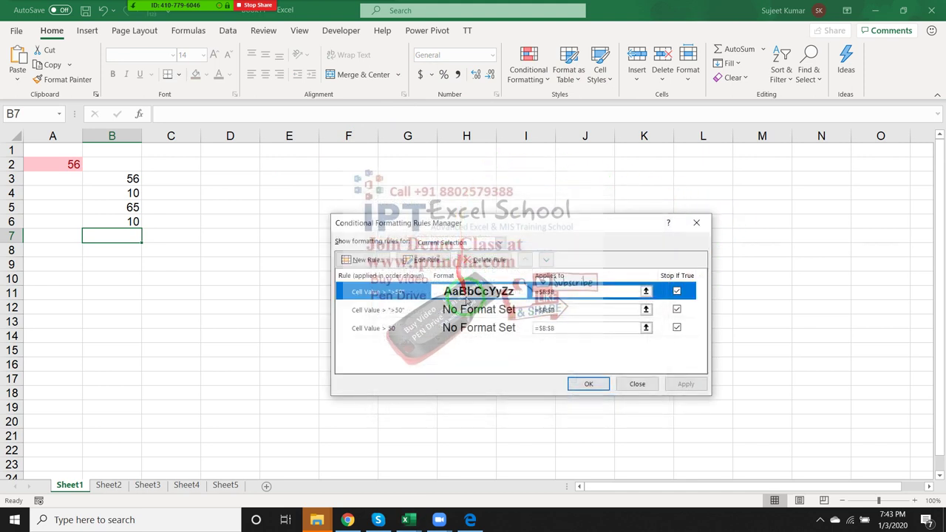
{"action": "left_click", "coordinate": [474, 314]}
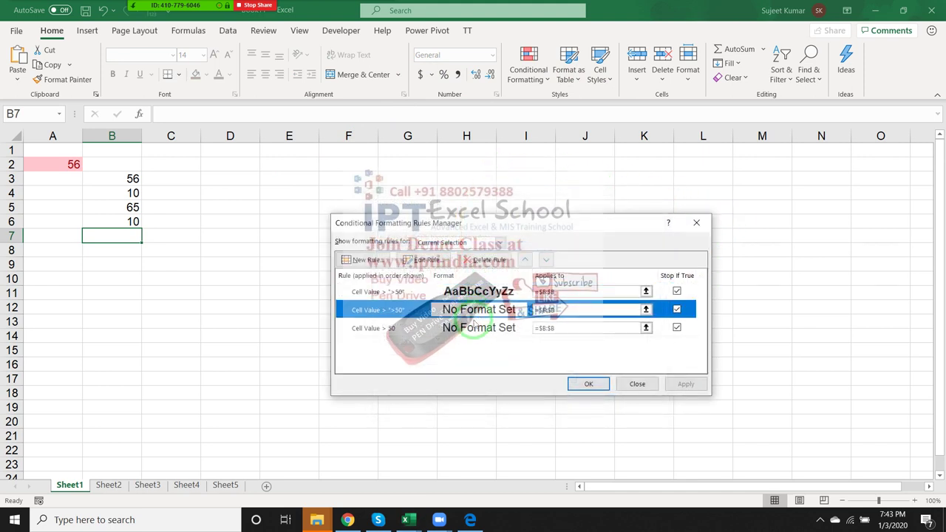
{"action": "left_click", "coordinate": [471, 333]}
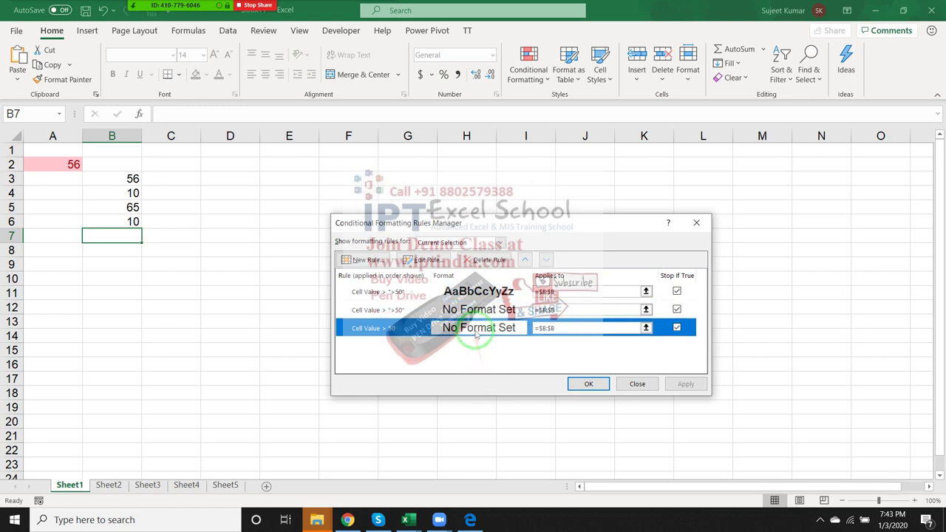
{"action": "double_click", "coordinate": [477, 334]}
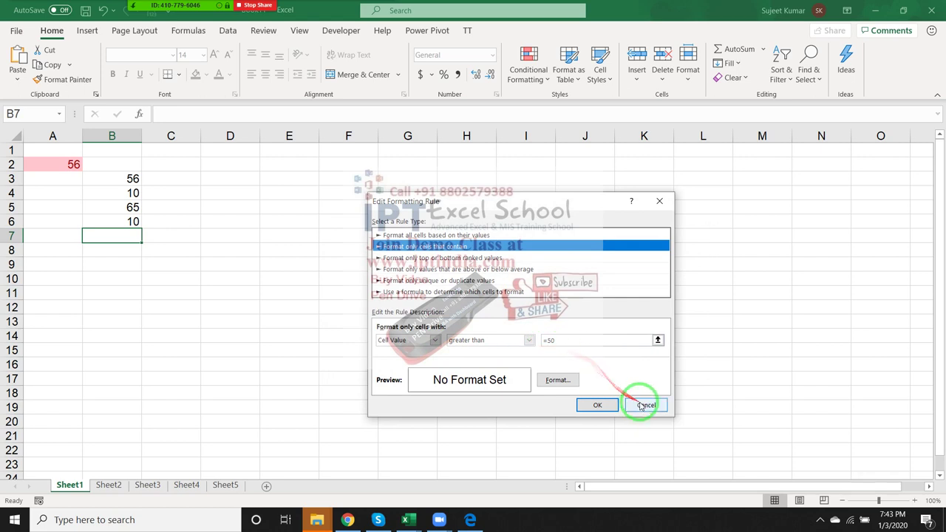
{"action": "left_click", "coordinate": [640, 403]}
Delete all three rules so the rules list is empty.
{"action": "left_click", "coordinate": [453, 310]}
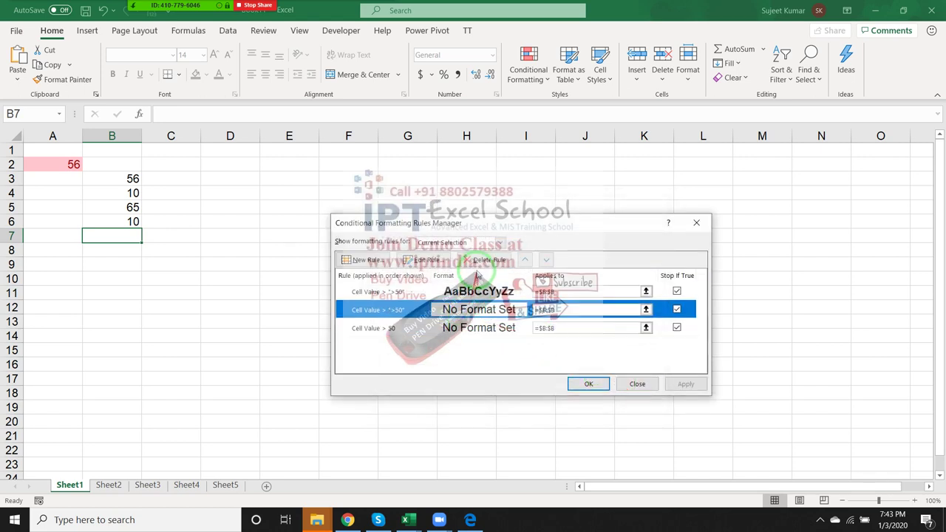
{"action": "left_click", "coordinate": [479, 263]}
{"action": "left_click", "coordinate": [479, 263]}
{"action": "left_click", "coordinate": [479, 263]}
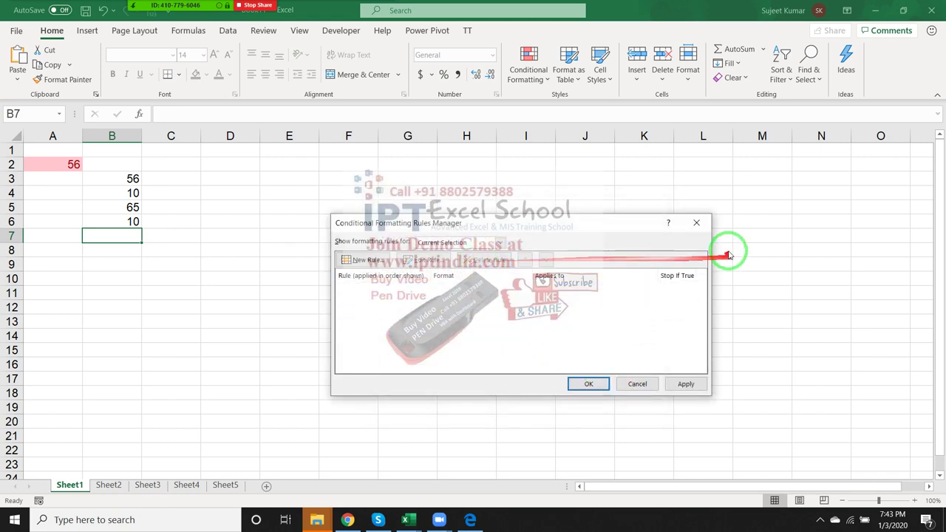
Close the empty rules list and run the rr macro again.
{"action": "left_click", "coordinate": [706, 227]}
{"action": "key", "text": "alt+F11"}
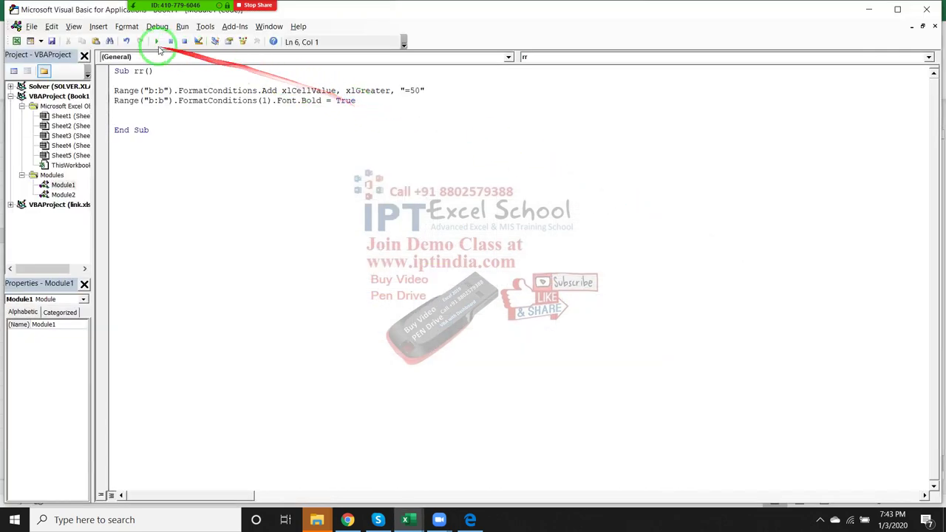
{"action": "left_click", "coordinate": [155, 42]}
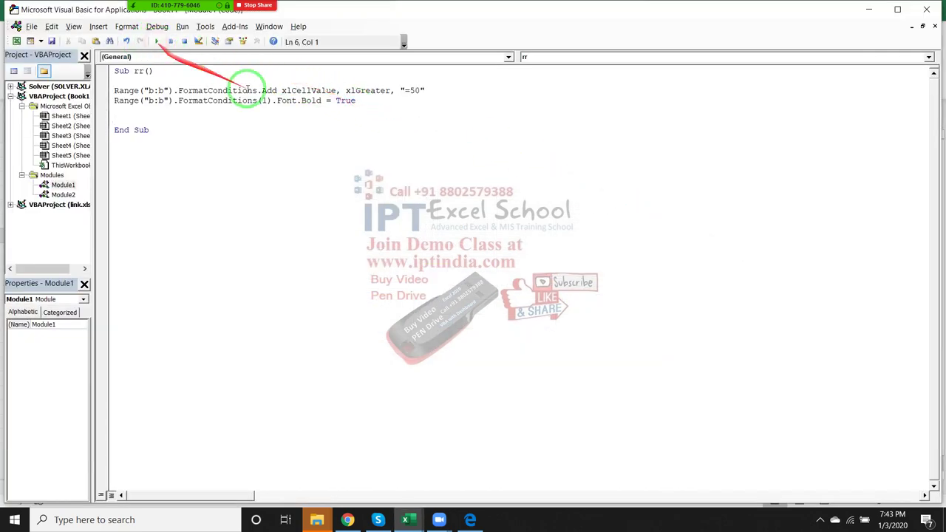
{"action": "key", "text": "alt+F11"}
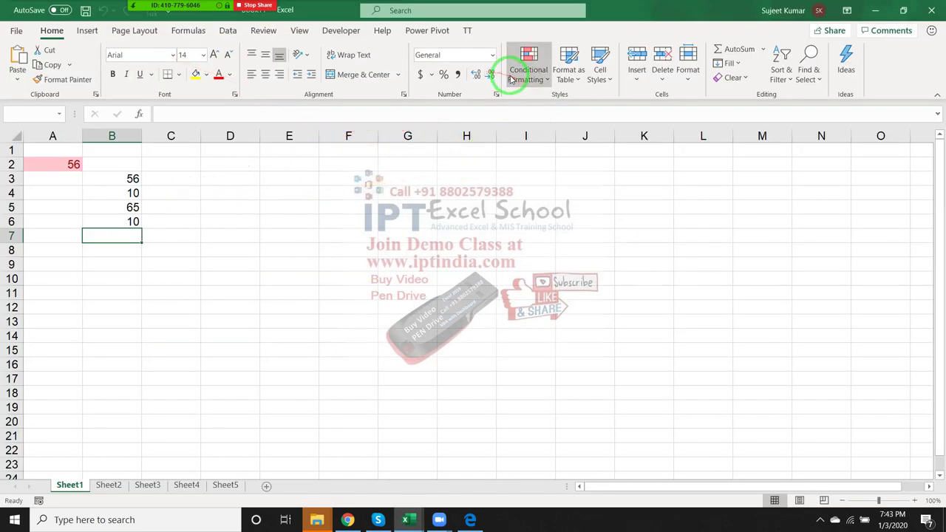
Reopen the Rules Manager for the current selection and click through all four Cell Value > 50 rules.
{"action": "left_click", "coordinate": [523, 67]}
{"action": "left_click", "coordinate": [554, 280]}
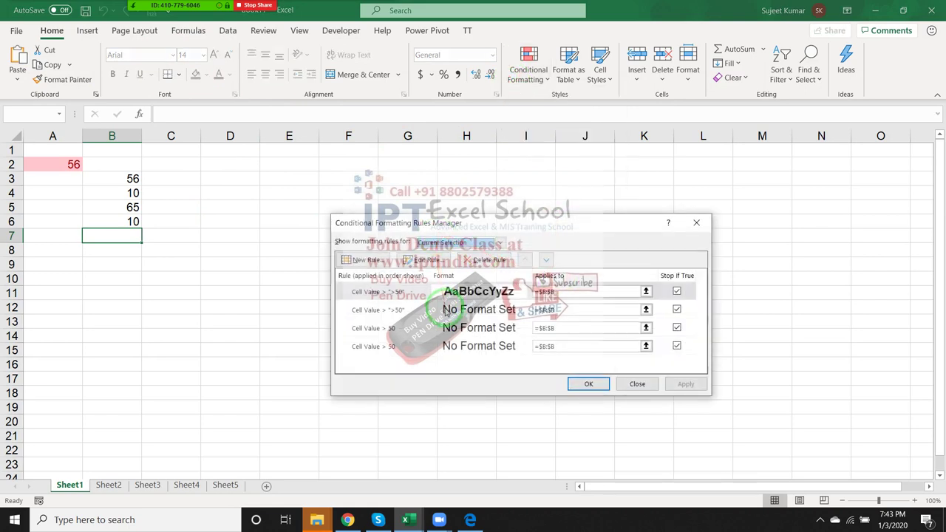
{"action": "left_click", "coordinate": [447, 310]}
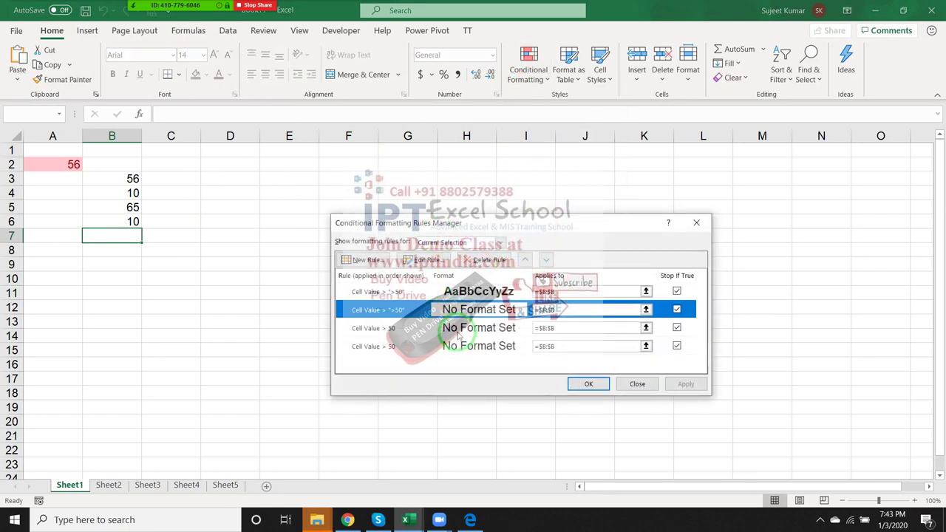
{"action": "left_click", "coordinate": [457, 328]}
{"action": "left_click", "coordinate": [462, 345]}
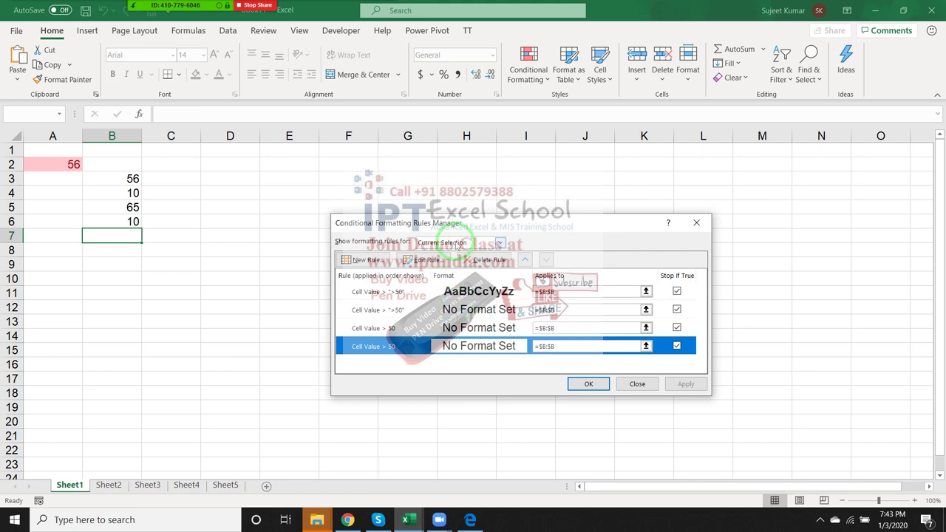
{"action": "left_click", "coordinate": [456, 243]}
{"action": "left_click", "coordinate": [444, 253]}
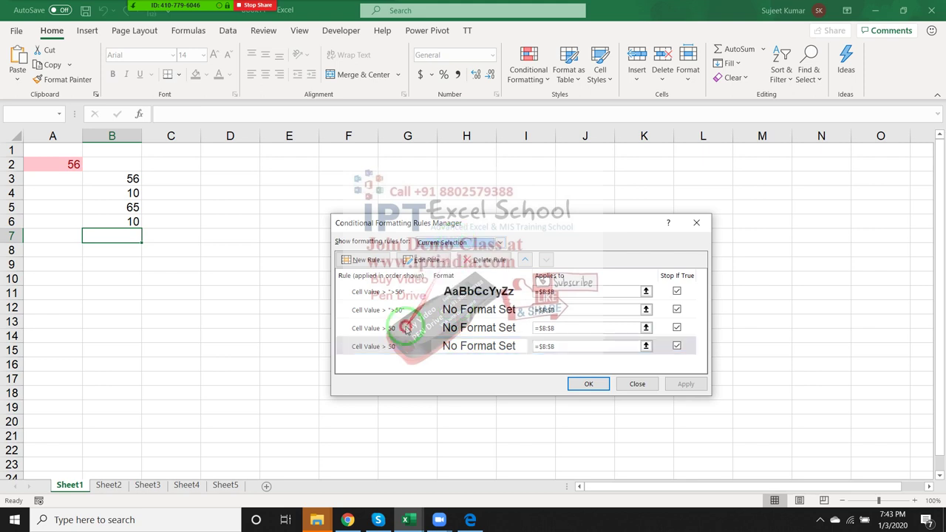
{"action": "left_click", "coordinate": [405, 309]}
{"action": "left_click", "coordinate": [406, 292]}
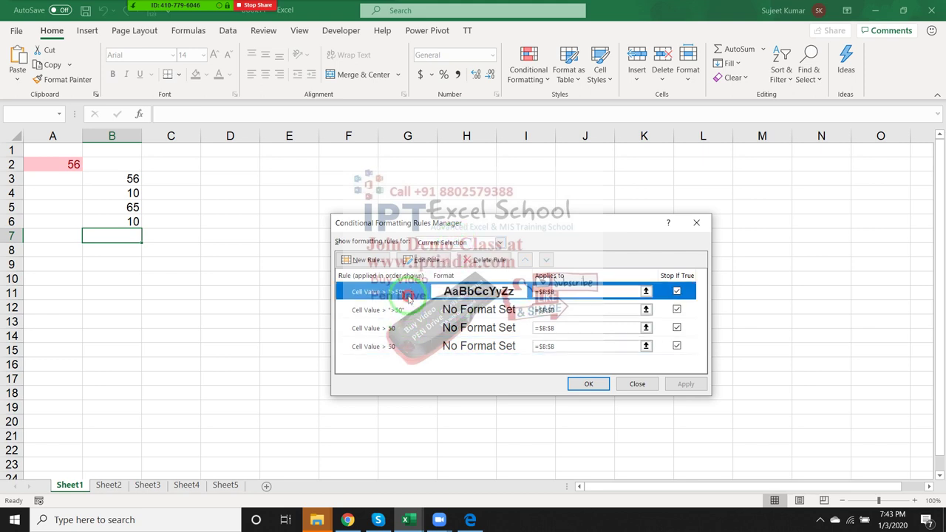
{"action": "left_click", "coordinate": [412, 327]}
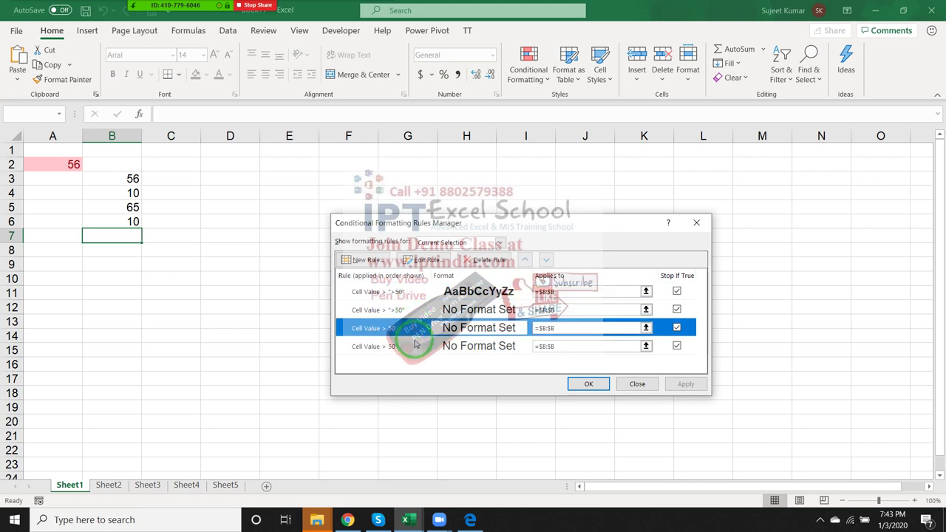
{"action": "left_click", "coordinate": [414, 345]}
Clear conditional formatting rules from the entire sheet and confirm the rules list is empty.
{"action": "key", "text": "Escape"}
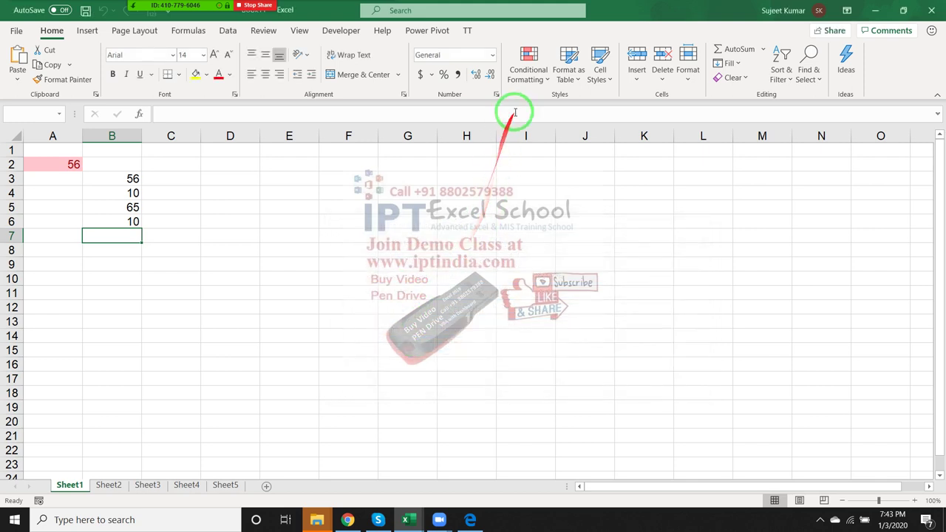
{"action": "left_click", "coordinate": [530, 74]}
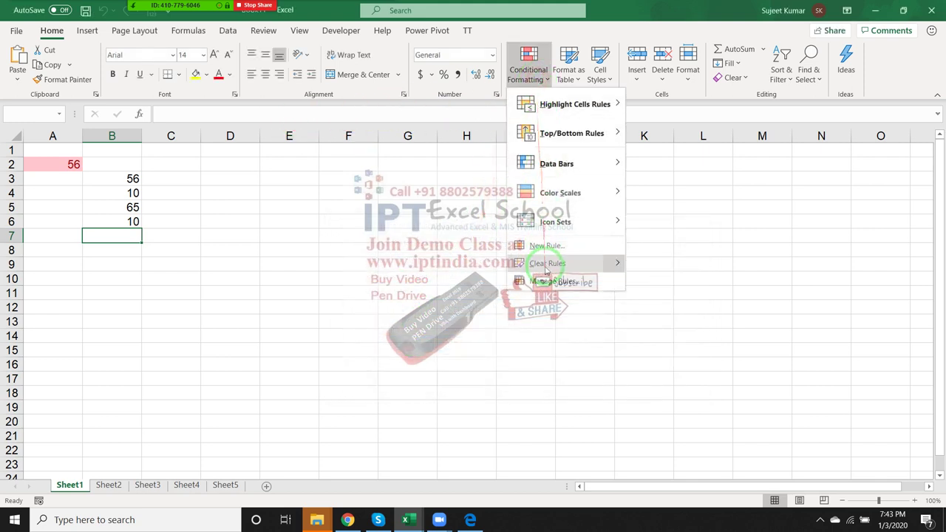
{"action": "mouse_move", "coordinate": [595, 265]}
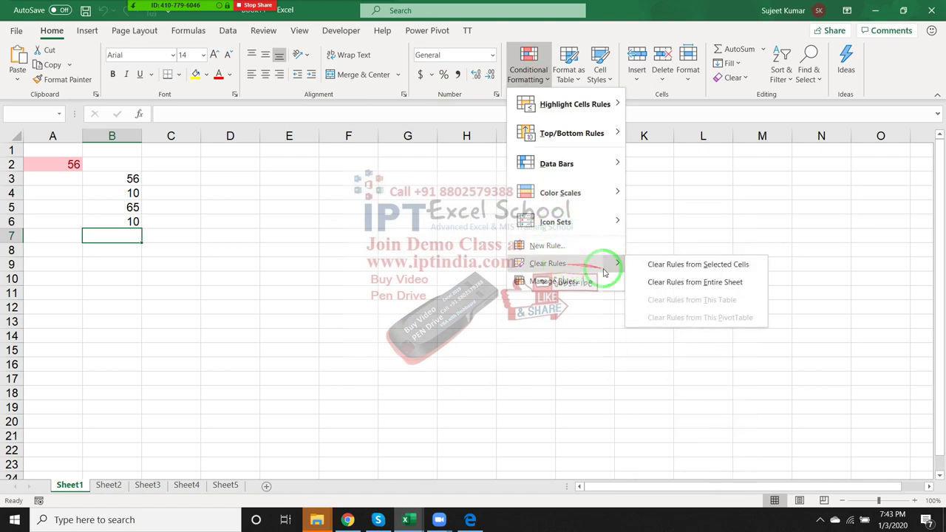
{"action": "left_click", "coordinate": [655, 283]}
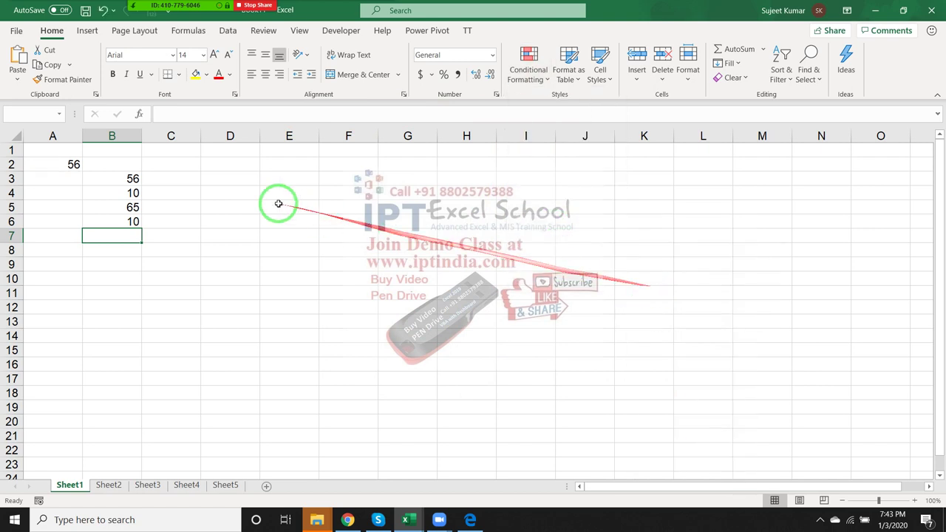
{"action": "left_click", "coordinate": [516, 82]}
{"action": "left_click", "coordinate": [536, 282]}
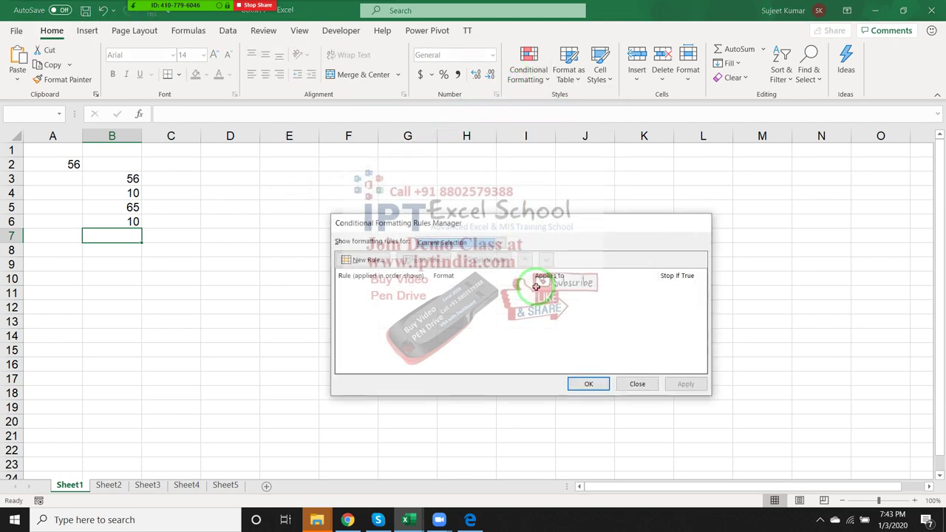
{"action": "key", "text": "Escape"}
Run the rr macro so 56 and 65 in column B turn bold.
{"action": "key", "text": "alt+F11"}
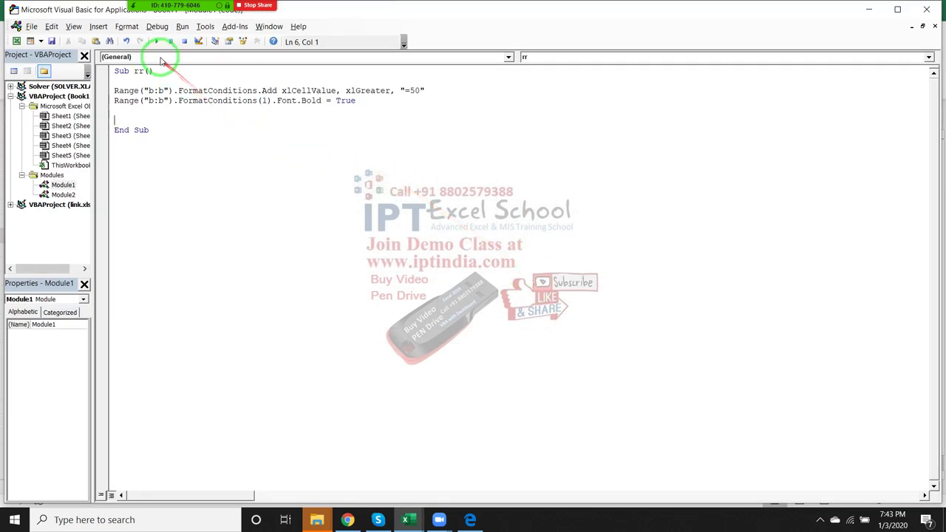
{"action": "left_click", "coordinate": [157, 42]}
{"action": "key", "text": "alt+F11"}
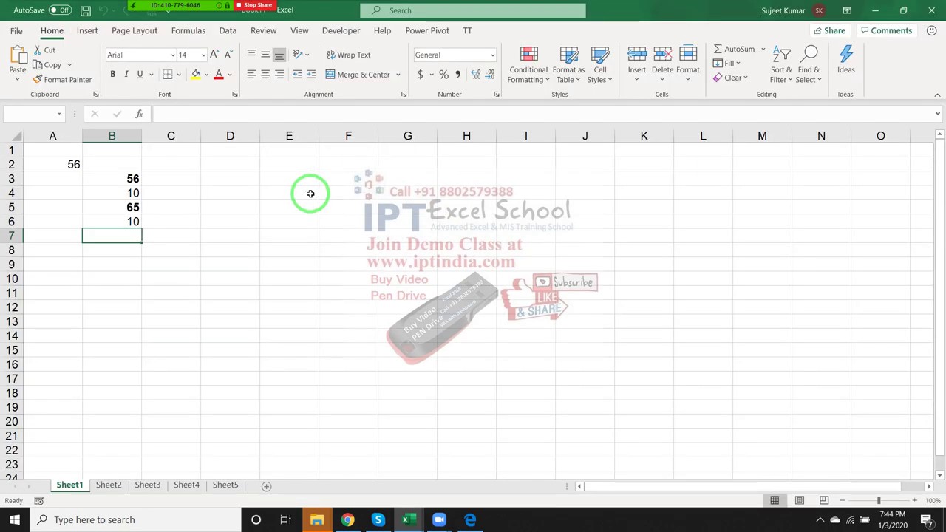
Review the rr code, confirm column B has only one Cell Value > 50 rule, and return to the code.
{"action": "key", "text": "alt+F11"}
{"action": "mouse_move", "coordinate": [395, 136]}
{"action": "left_mouse_down"}
{"action": "mouse_move", "coordinate": [302, 168]}
{"action": "mouse_move", "coordinate": [353, 124]}
{"action": "left_mouse_up"}
{"action": "key", "text": "alt+F11"}
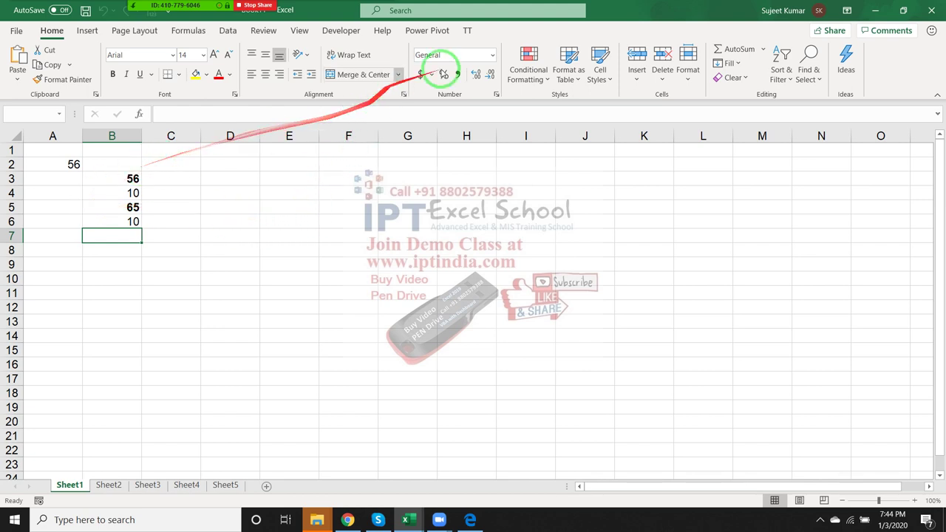
{"action": "left_click", "coordinate": [535, 74]}
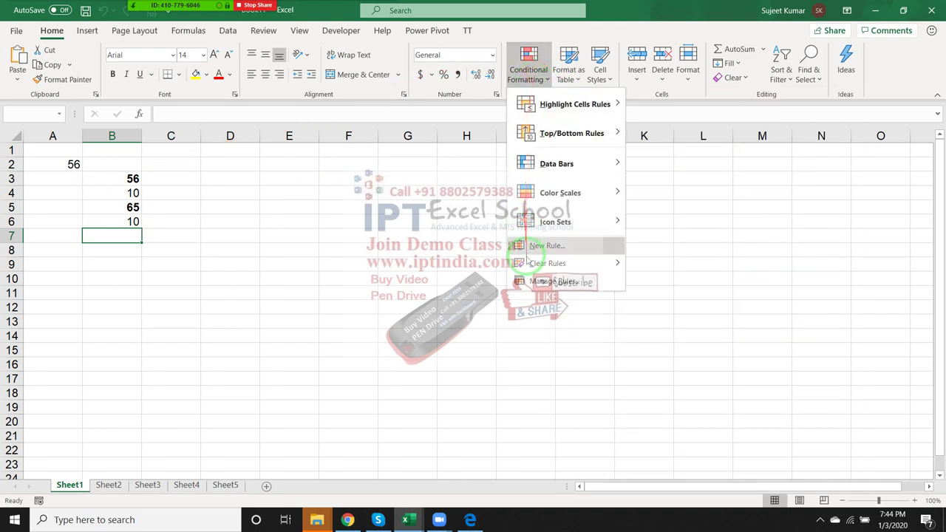
{"action": "left_click", "coordinate": [539, 281]}
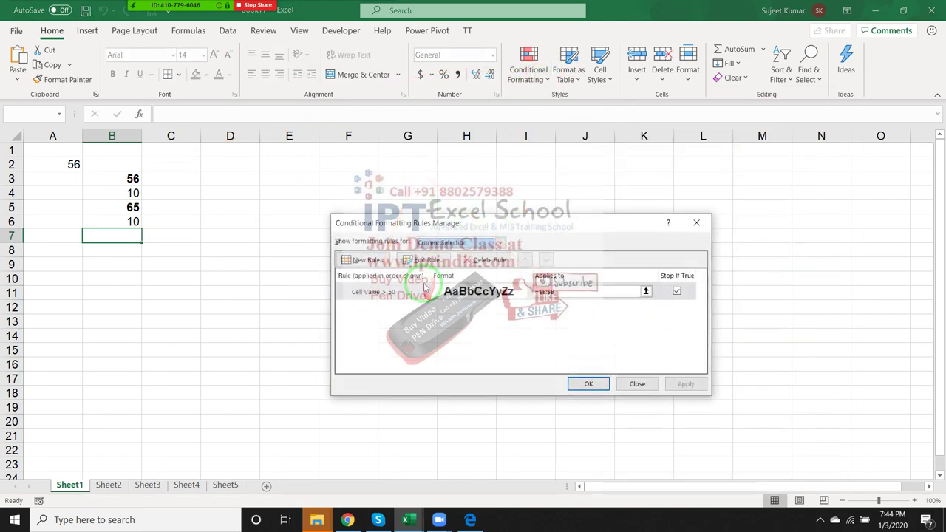
{"action": "left_click", "coordinate": [637, 383]}
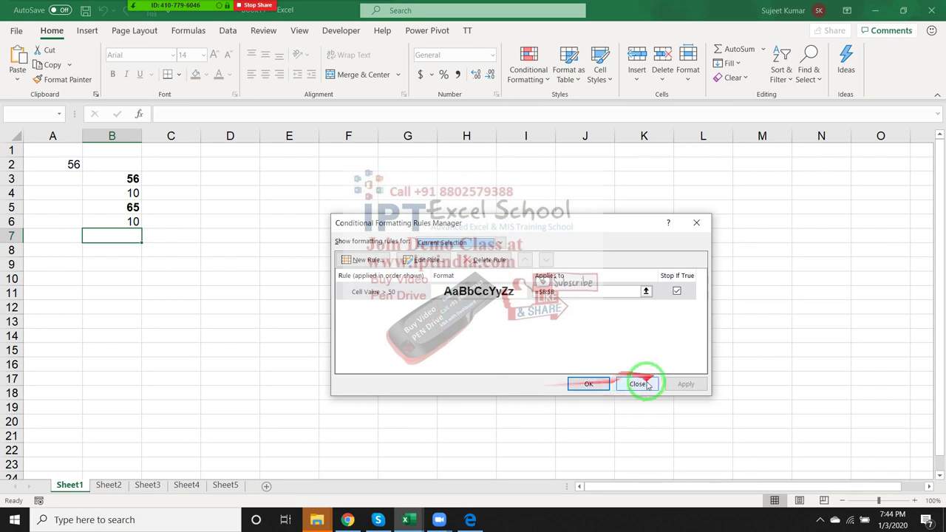
{"action": "key", "text": "alt+F11"}
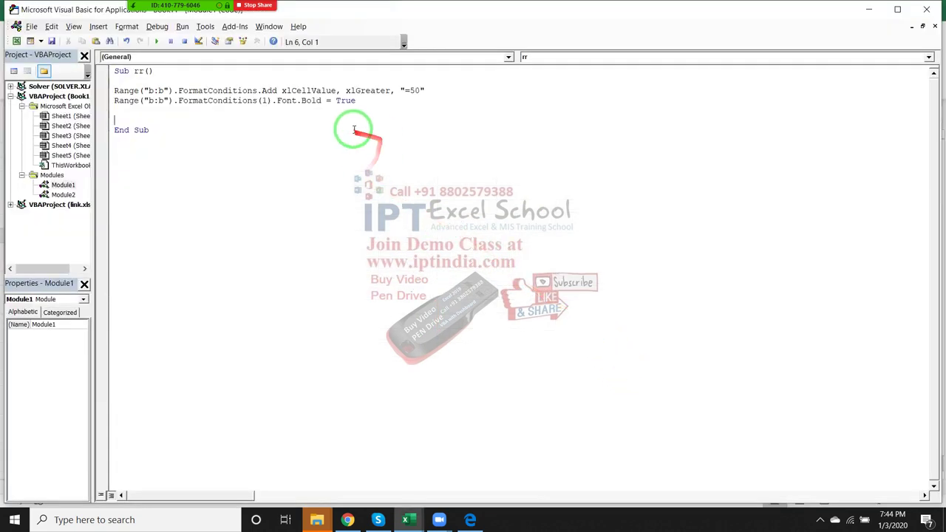
{"action": "left_click", "coordinate": [315, 102]}
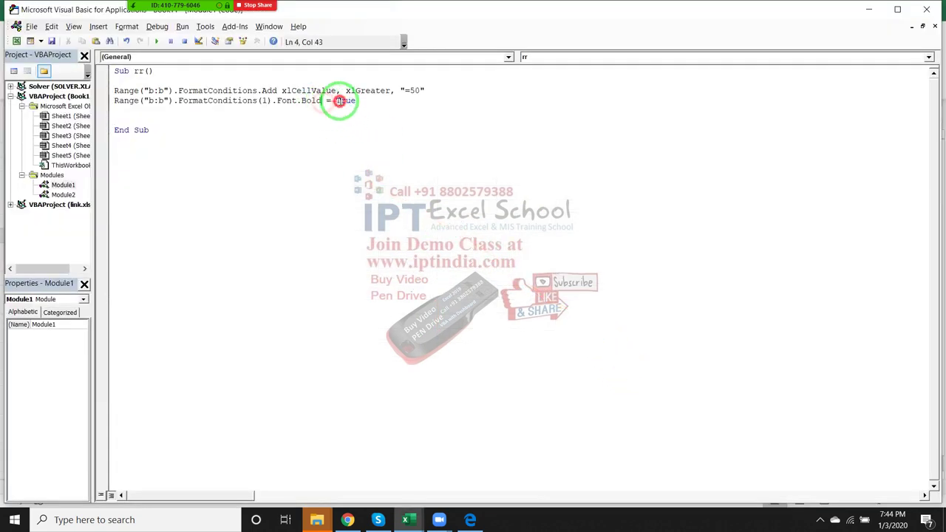
{"action": "double_click", "coordinate": [345, 100]}
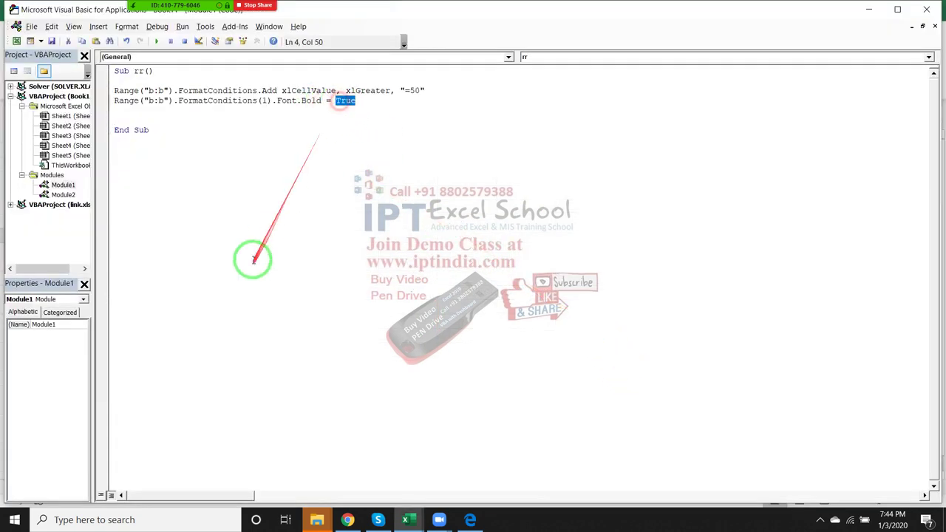
{"action": "left_click", "coordinate": [298, 101]}
{"action": "double_click", "coordinate": [264, 101]}
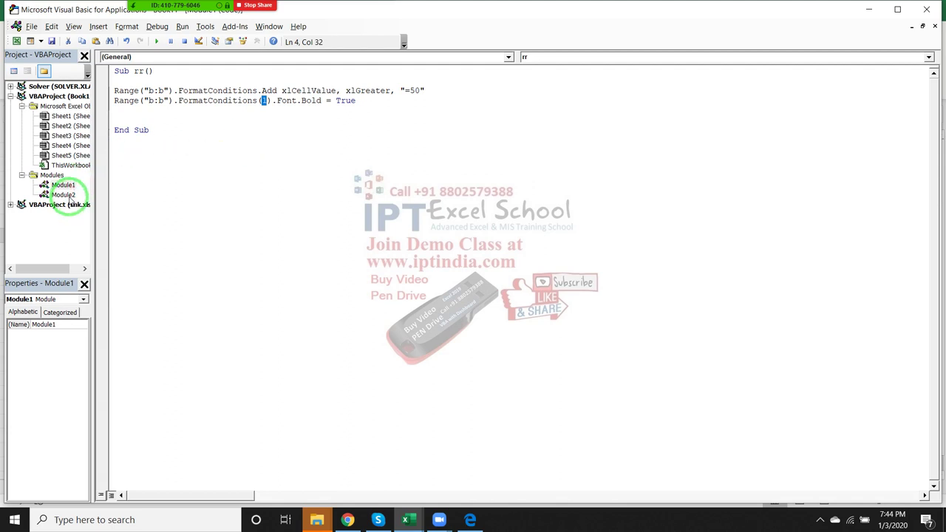
{"action": "left_click", "coordinate": [64, 195]}
Open Module2's Macro1, highlight its FormatConditions Font and SetFirstPriority lines, then show the desktop.
{"action": "double_click", "coordinate": [64, 195]}
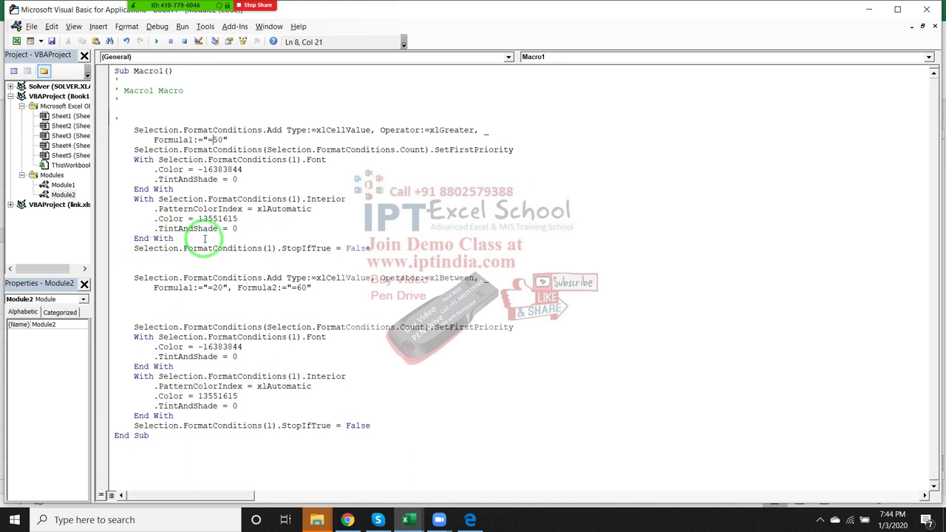
{"action": "left_click_drag", "start_coordinate": [222, 266], "coordinate": [287, 288]}
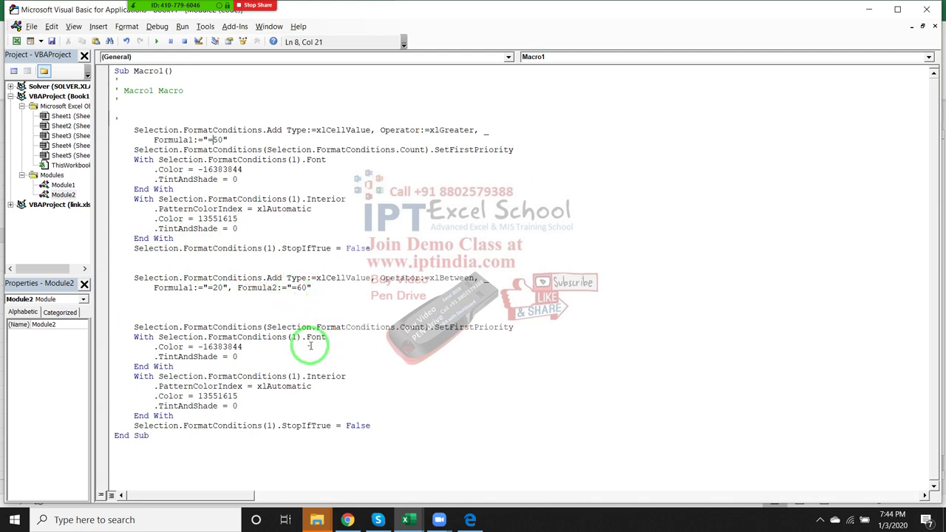
{"action": "left_click_drag", "start_coordinate": [363, 345], "coordinate": [540, 341]}
{"action": "double_click", "coordinate": [538, 338]}
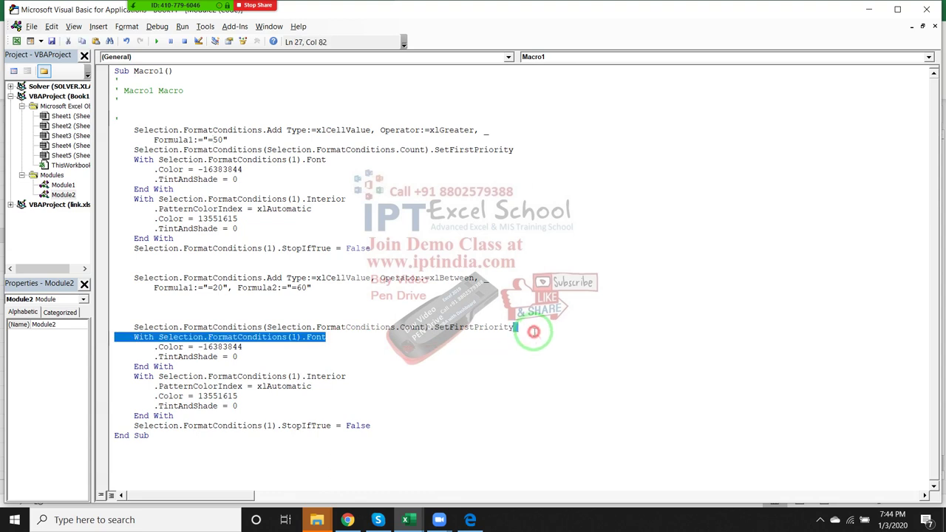
{"action": "left_click", "coordinate": [484, 345]}
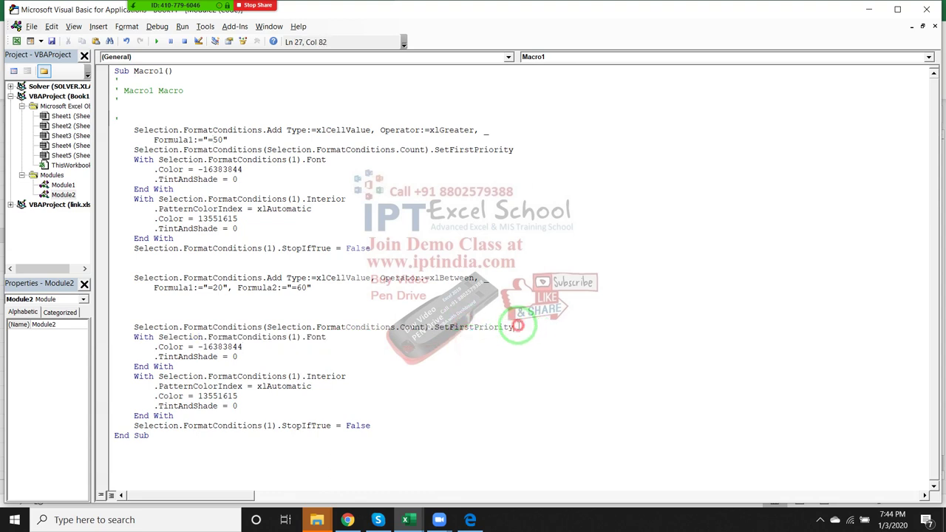
{"action": "left_click_drag", "start_coordinate": [515, 327], "coordinate": [133, 327]}
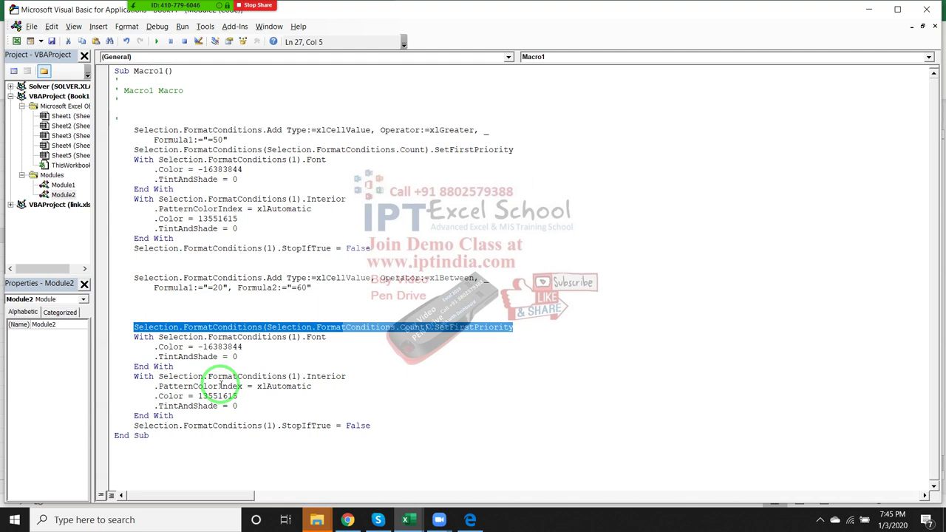
{"action": "key", "text": "super+d"}
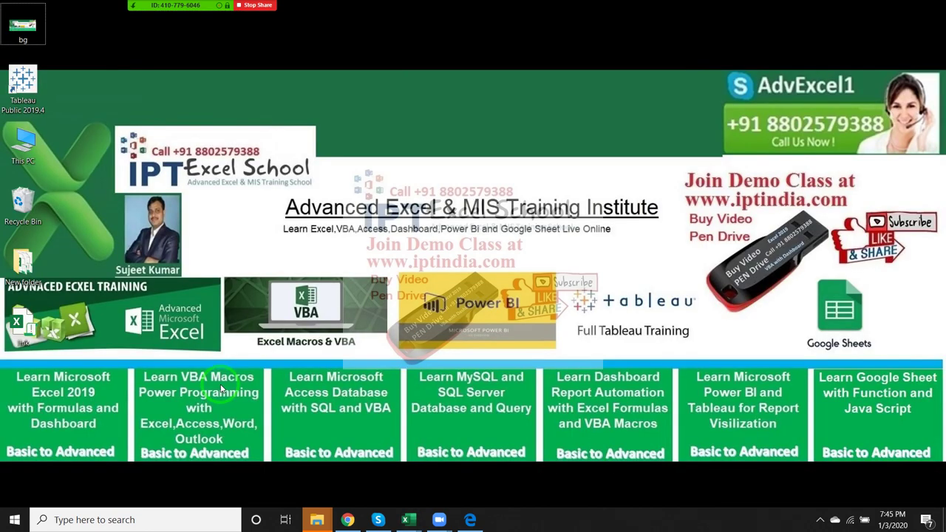
{"action": "left_click", "coordinate": [380, 11]}
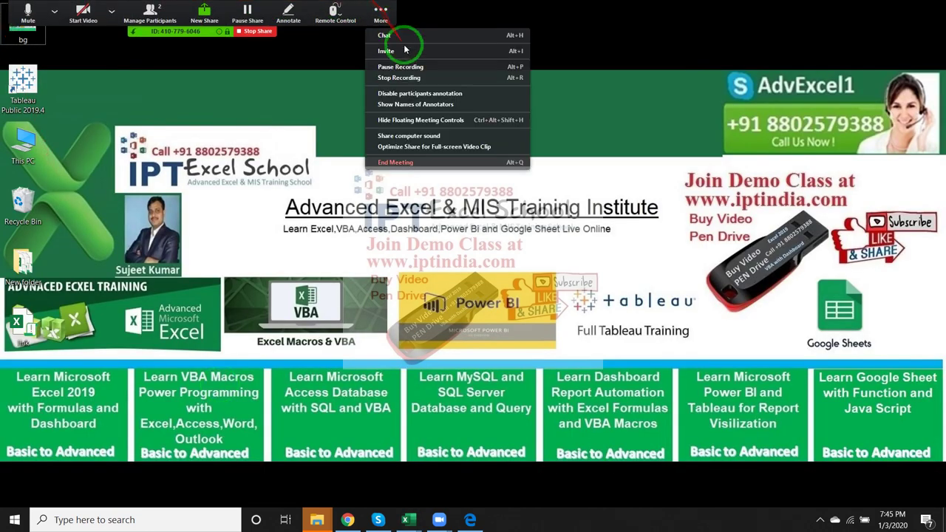